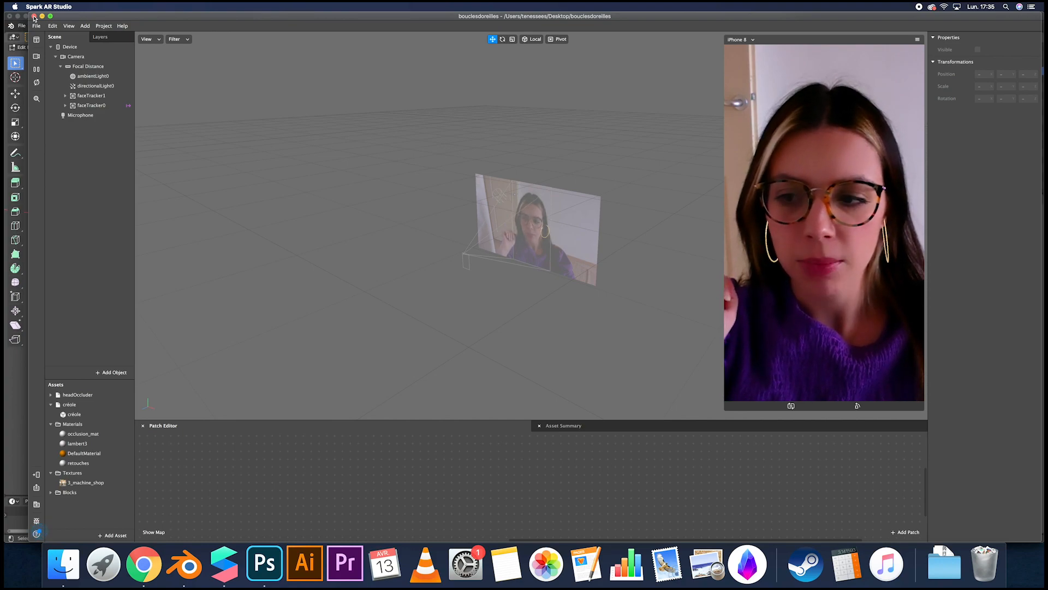
- Close the open project and create a new one from the Head Decoration template
left_click(33, 17)
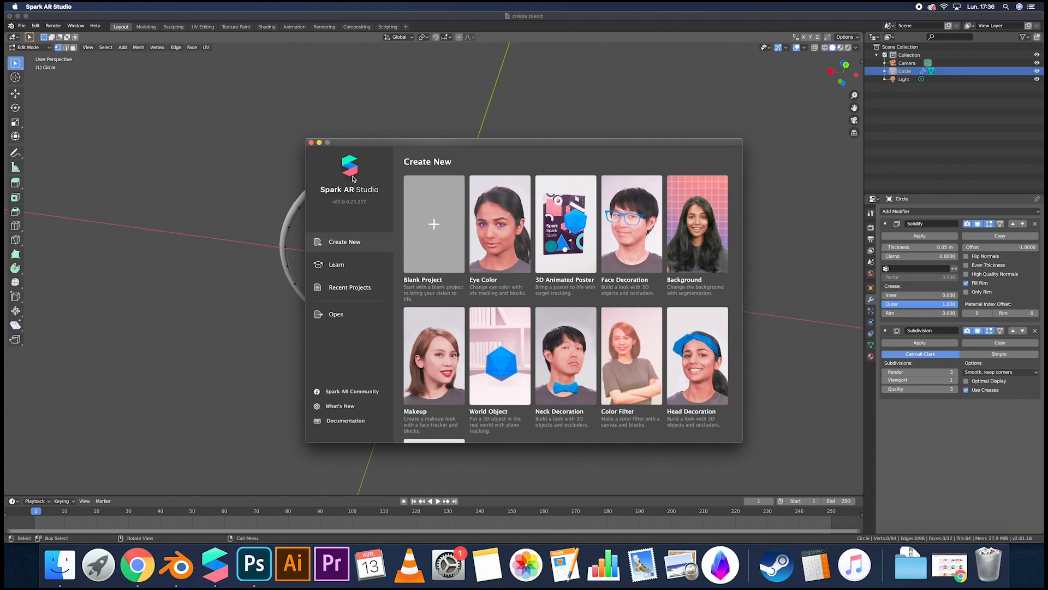
left_click(704, 352)
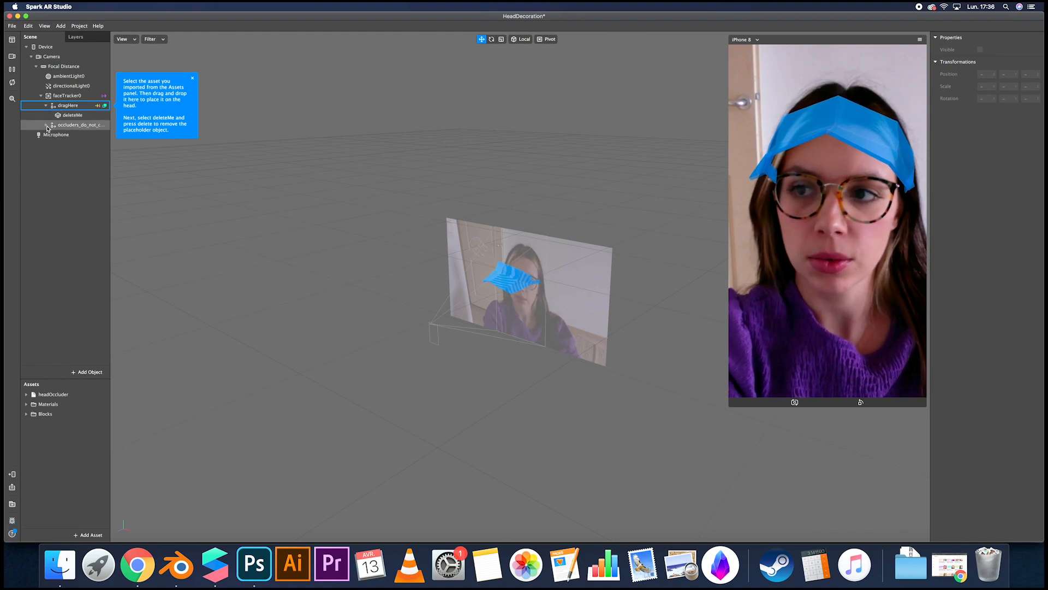
- Examine the headOccluder asset and its lambert3 and occlusion_mat materials, leaving the occlusion_mat opacity at 0
left_click(27, 394)
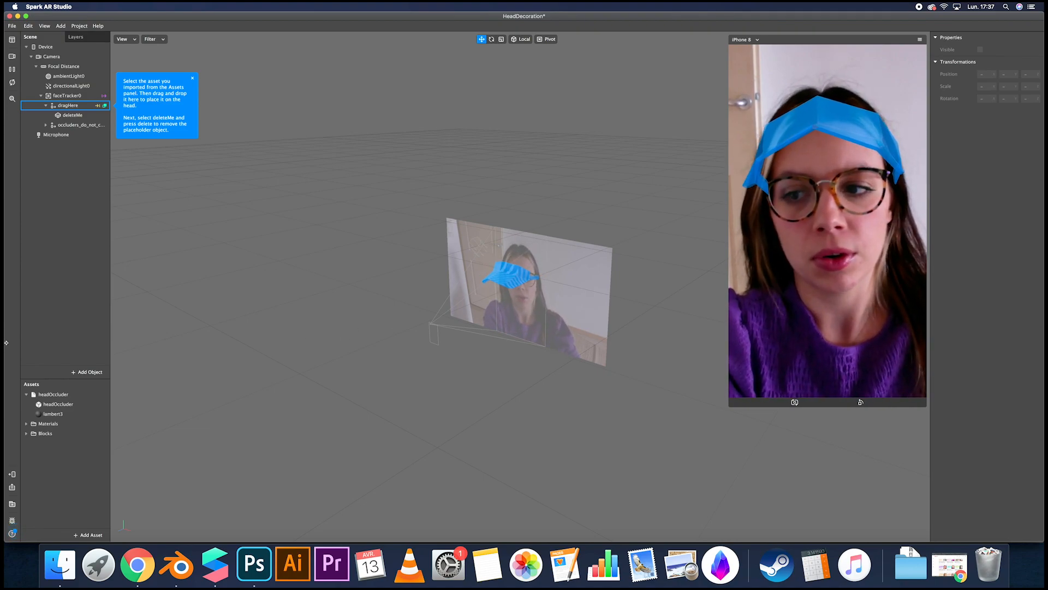
left_click(58, 404)
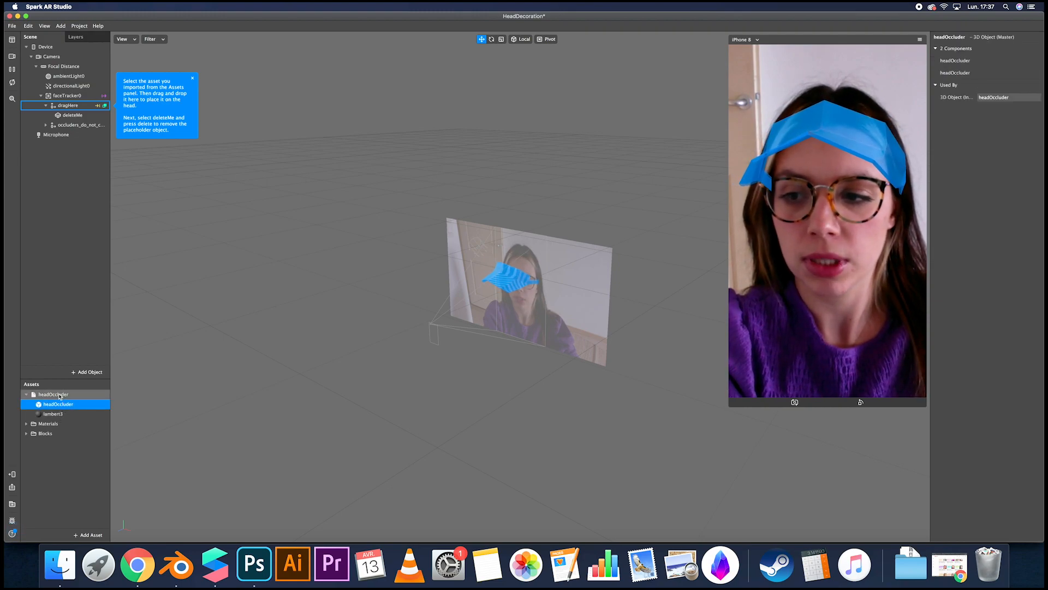
left_click(61, 414)
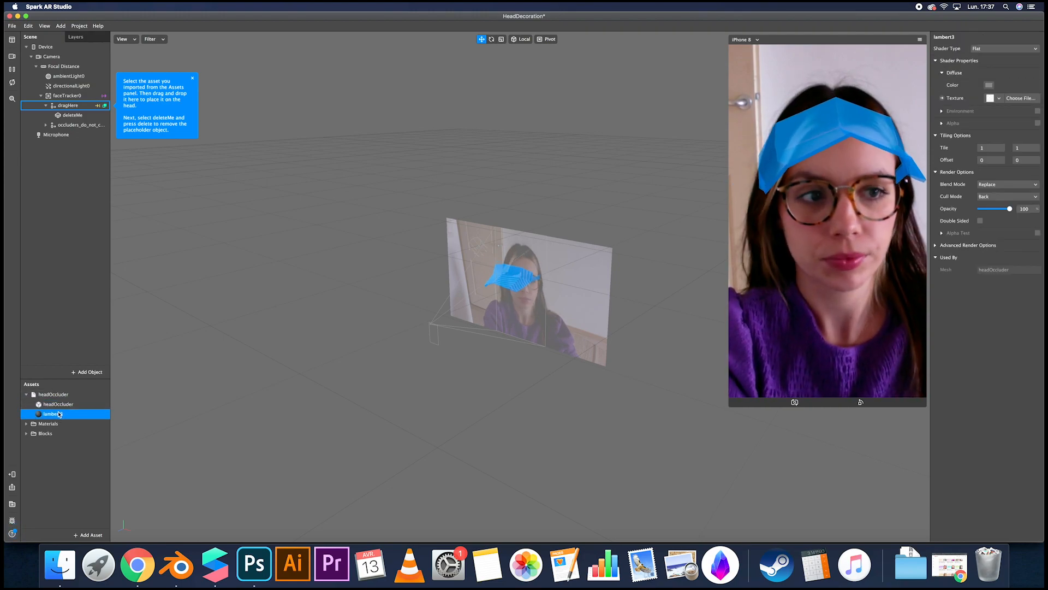
double_click(48, 424)
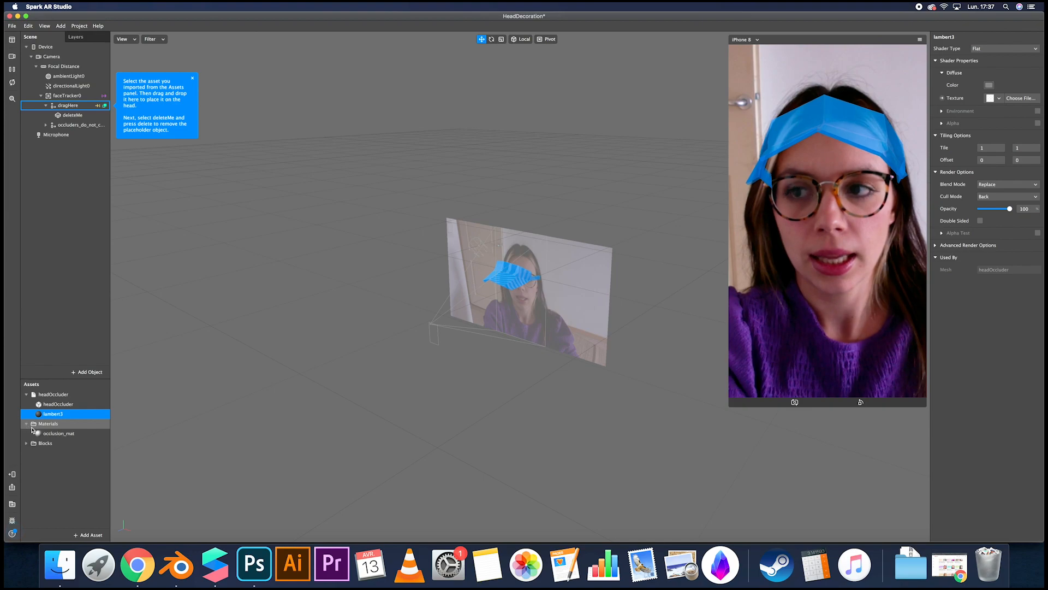
left_click(59, 434)
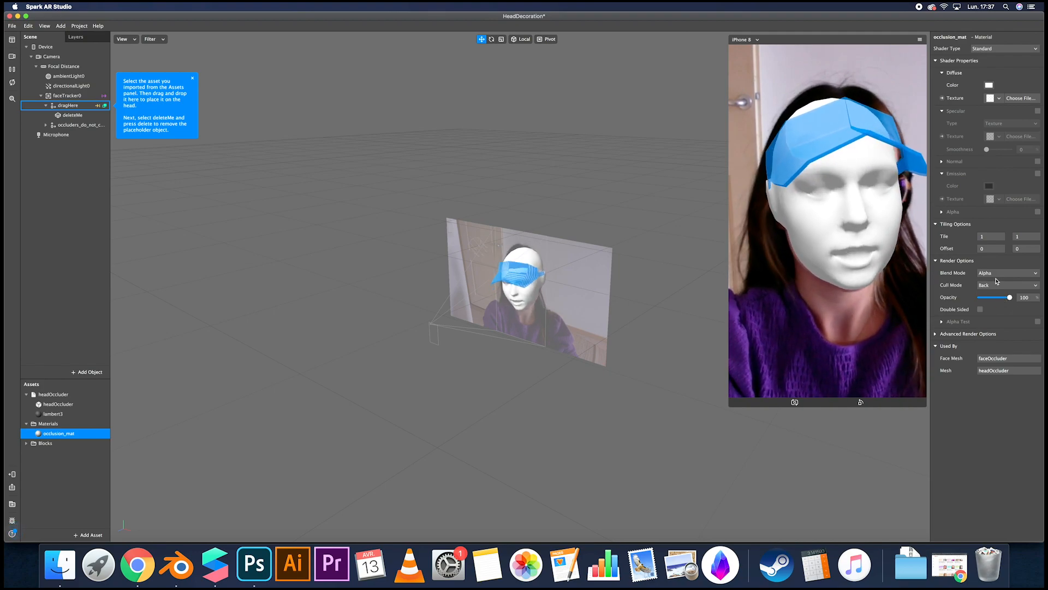
left_click_drag(1007, 299, 972, 298)
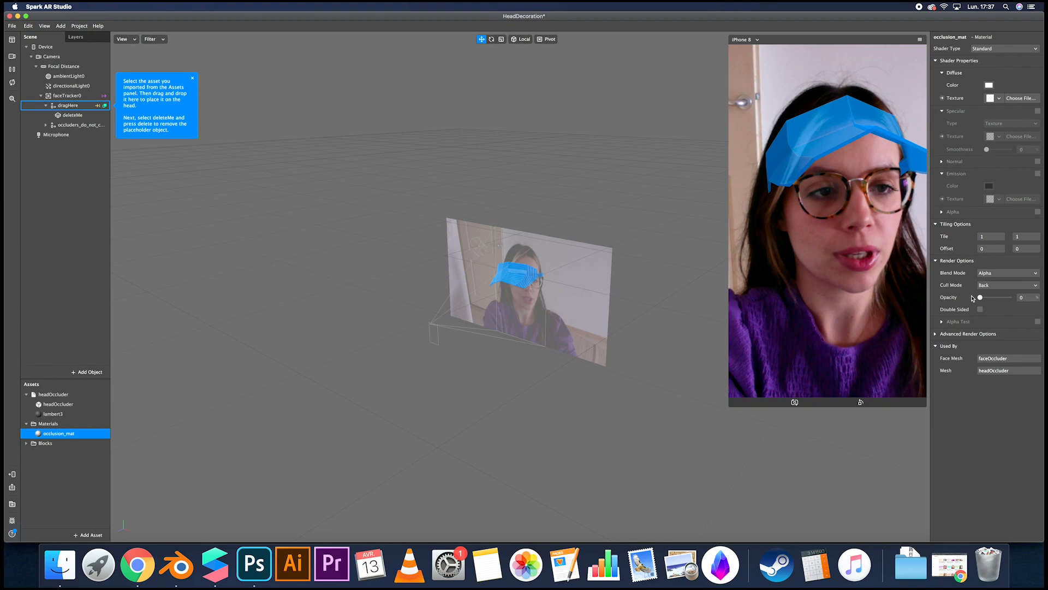
- Delete the deleteMe placeholder object under dragHere in the scene
left_click(71, 115)
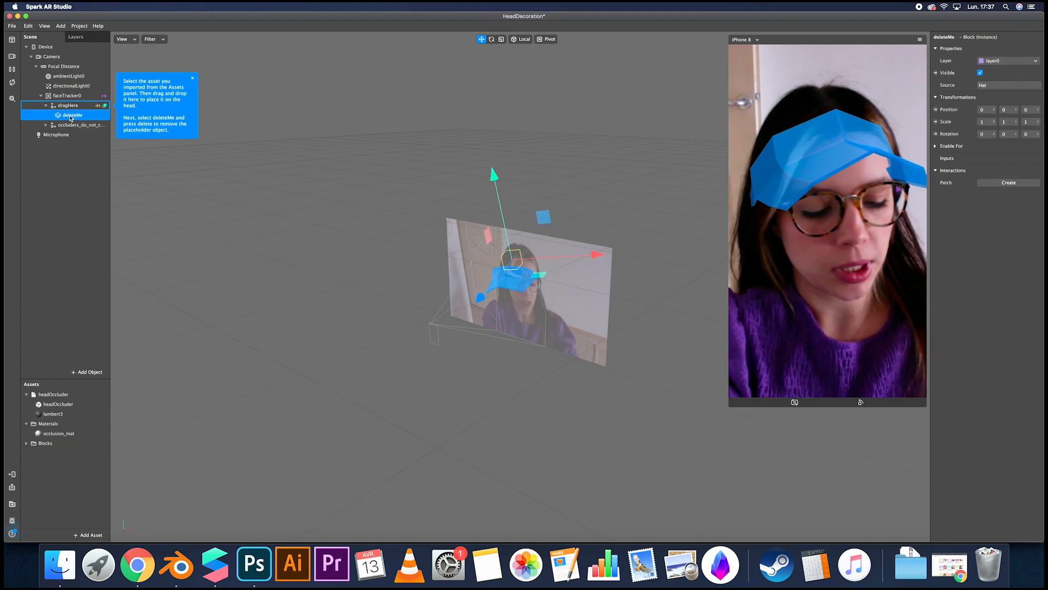
key("Delete")
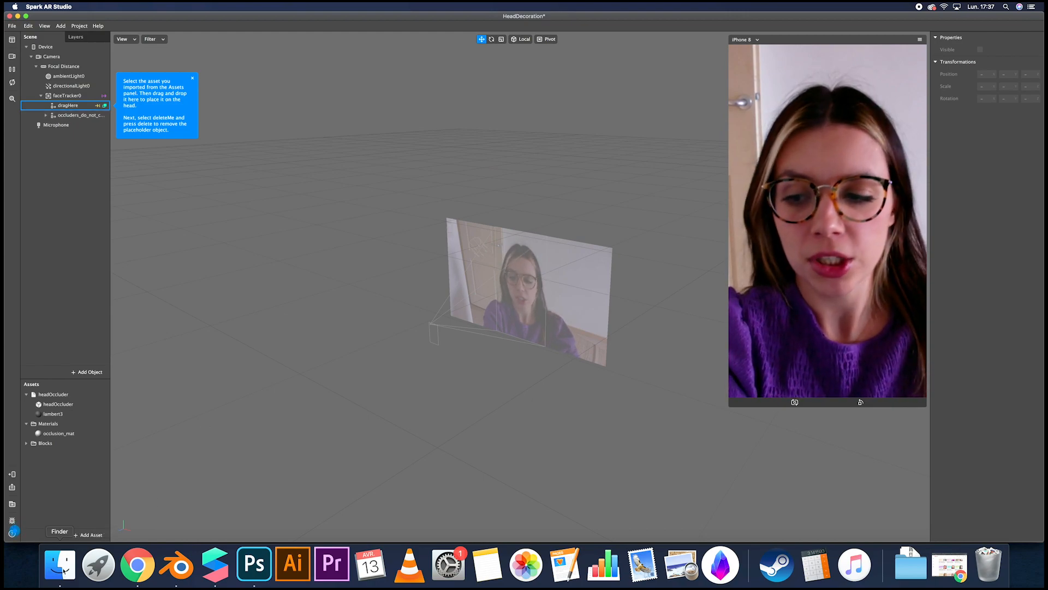
- Import créole.fbx from the créole(1) folder in the bouclesdoreilles project's objects, and place the créole object inside dragHere
left_click(68, 568)
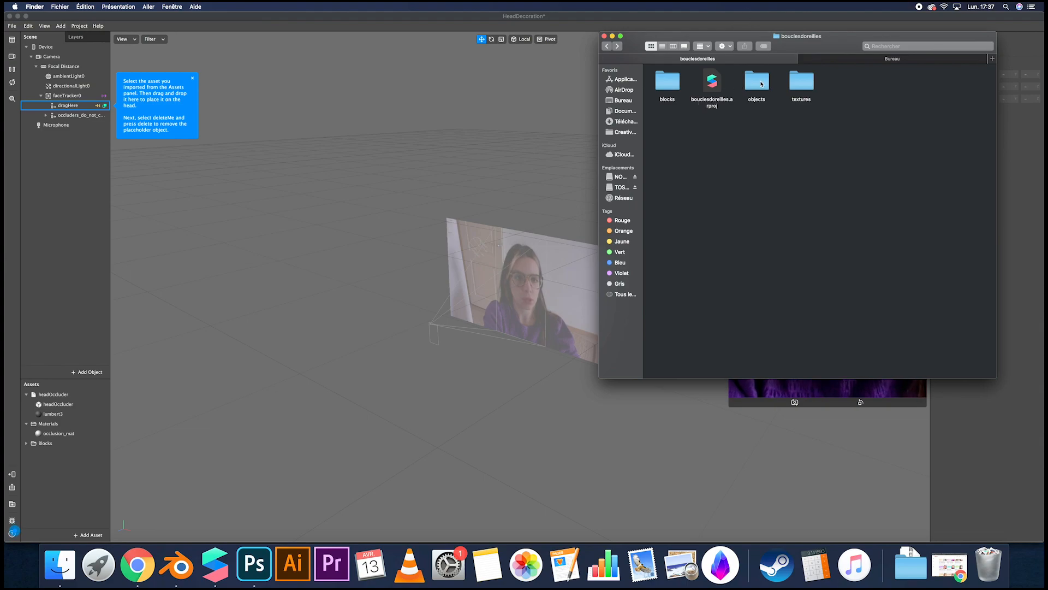
double_click(762, 83)
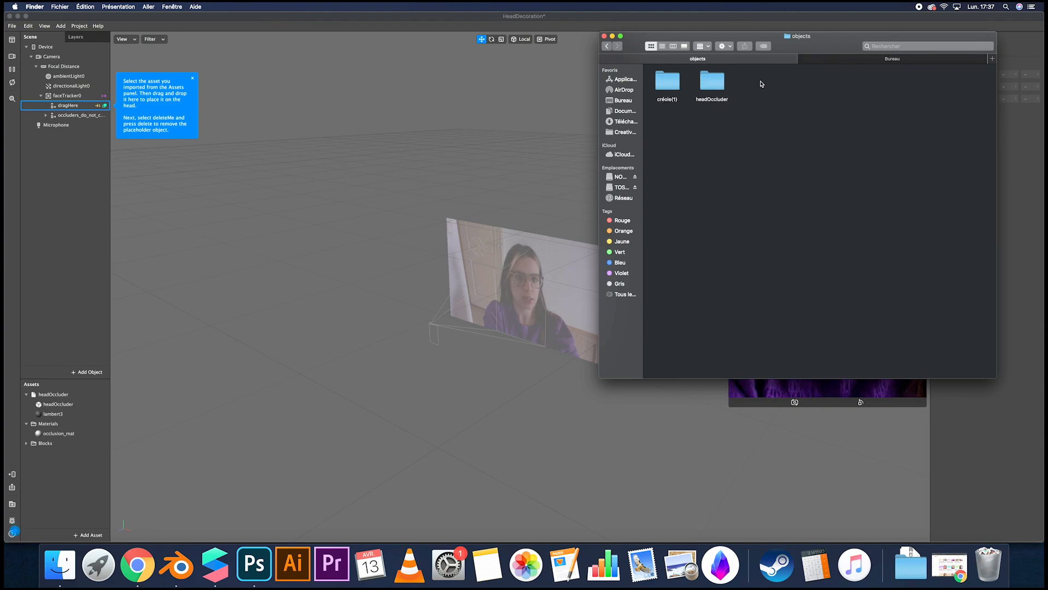
double_click(669, 83)
left_click(674, 79)
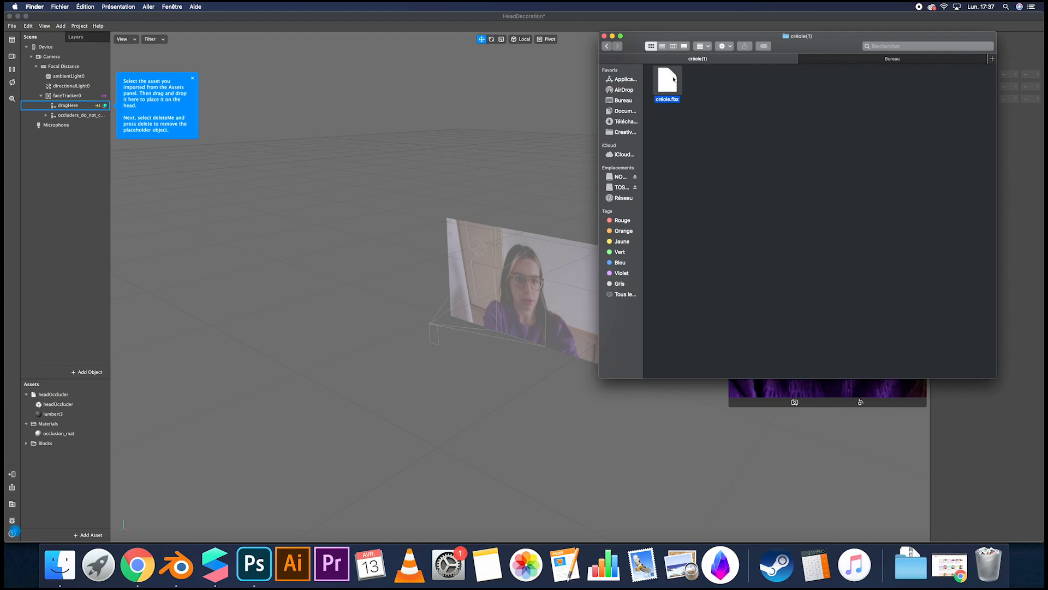
left_click_drag(659, 91, 96, 488)
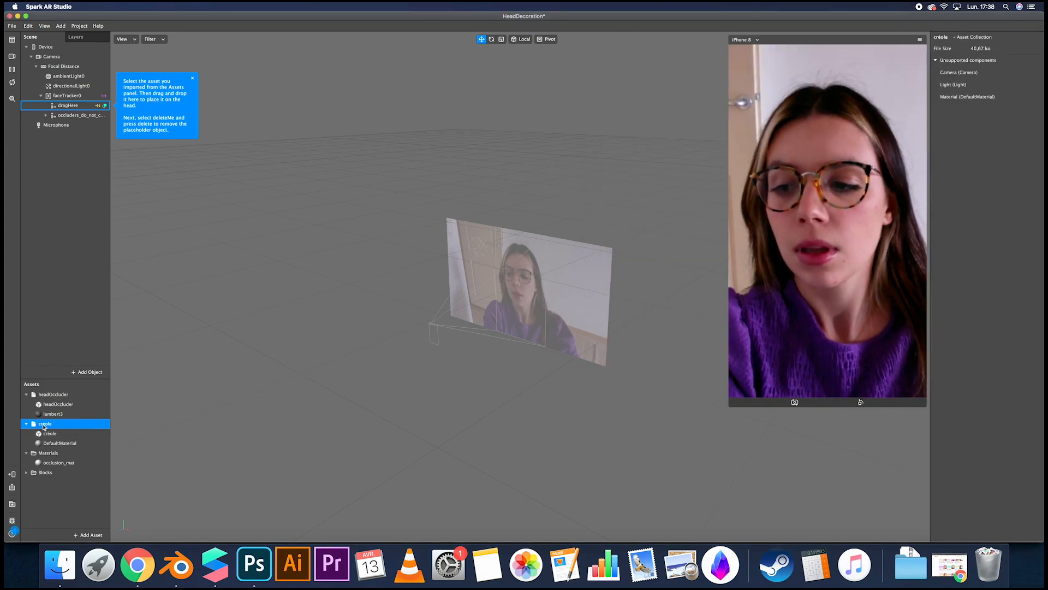
left_click_drag(58, 427, 84, 106)
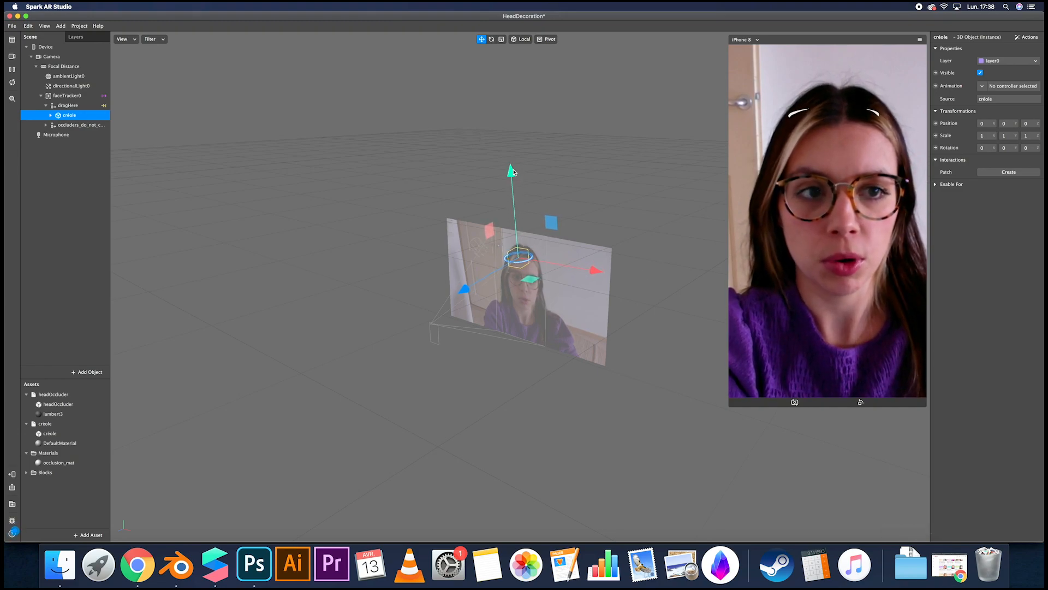
- Lower the créole hoop from the top of the head to the neck and rotate it upright, nearly edge-on to the camera
left_click_drag(513, 172, 519, 234)
left_click_drag(467, 349, 463, 351)
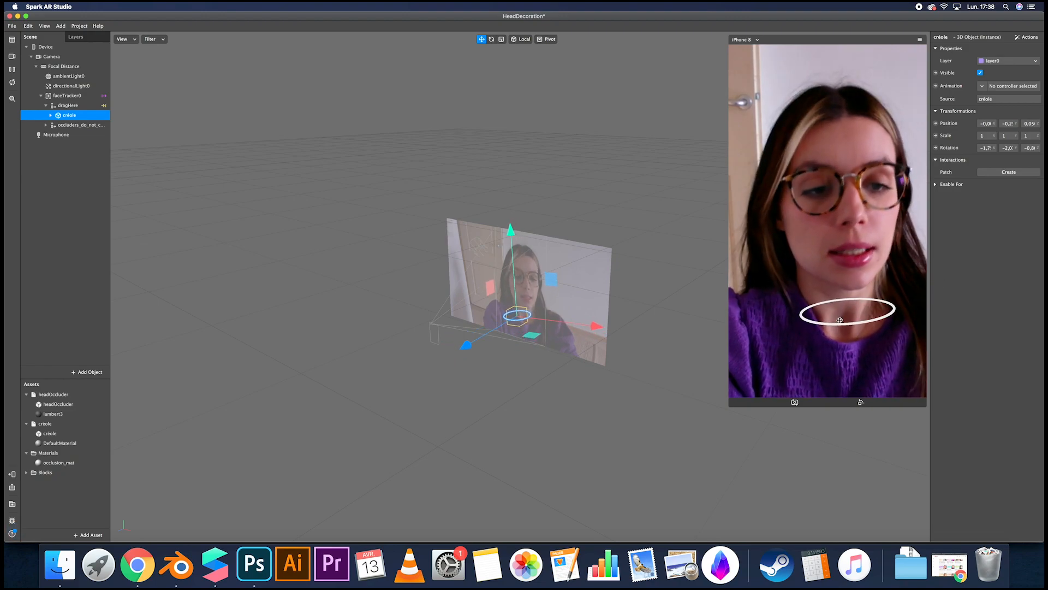
left_click(493, 39)
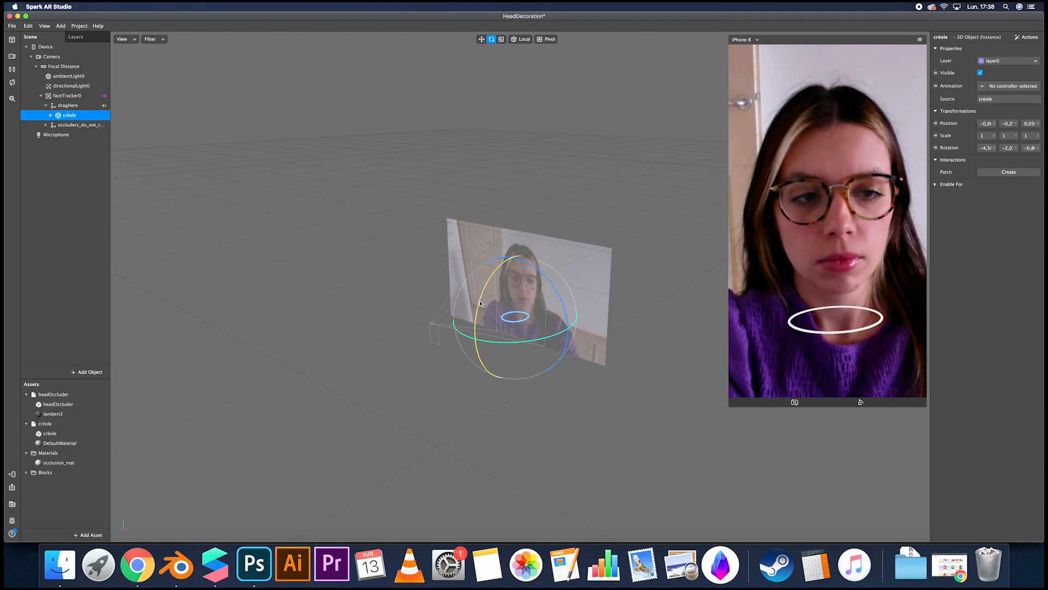
left_click_drag(483, 277, 518, 187)
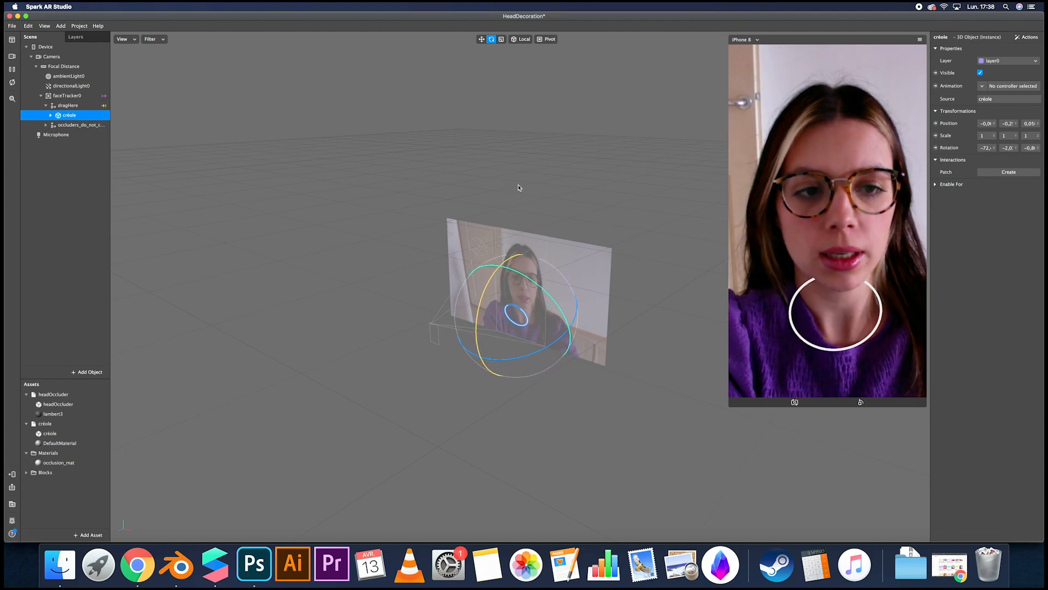
left_click_drag(543, 344, 464, 361)
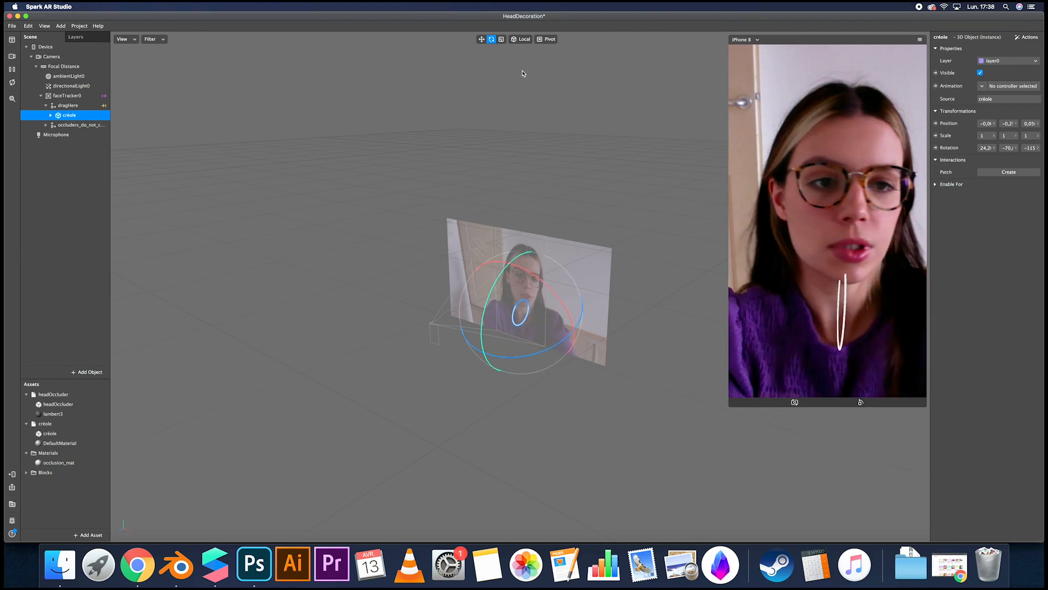
- Move the créole hoop sideways, up and back so that it hangs from the ear at the left of the preview
left_click(482, 40)
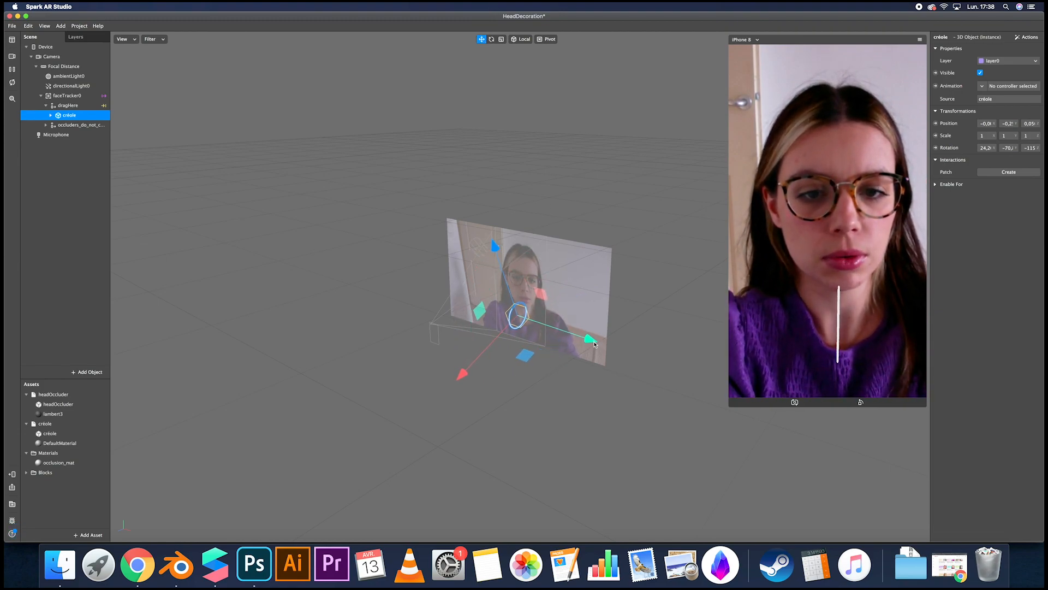
left_click_drag(593, 342, 579, 336)
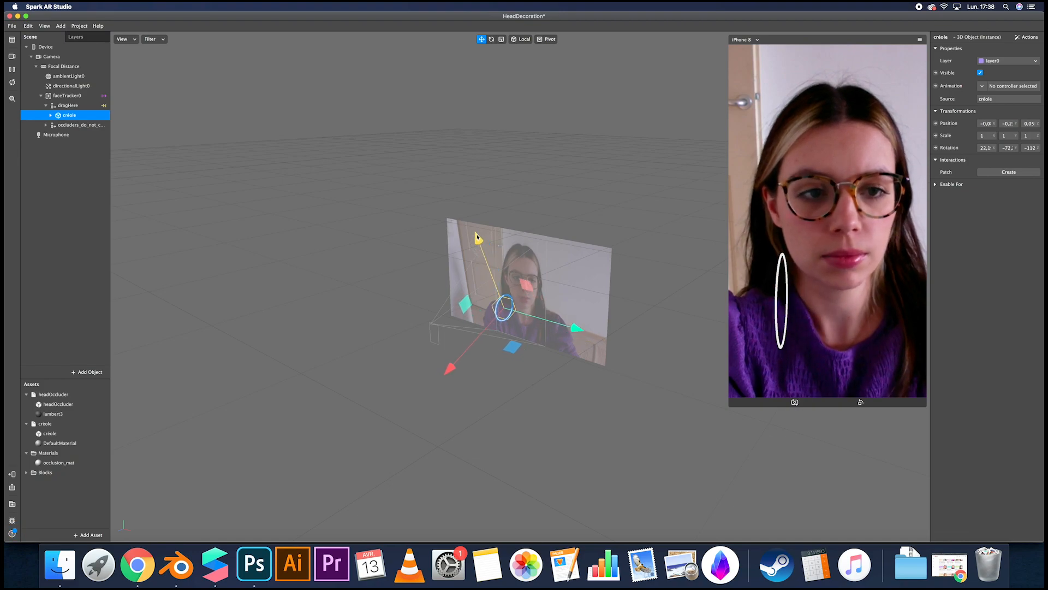
left_click_drag(479, 238, 477, 224)
left_click_drag(446, 358, 450, 353)
left_click_drag(478, 225, 480, 227)
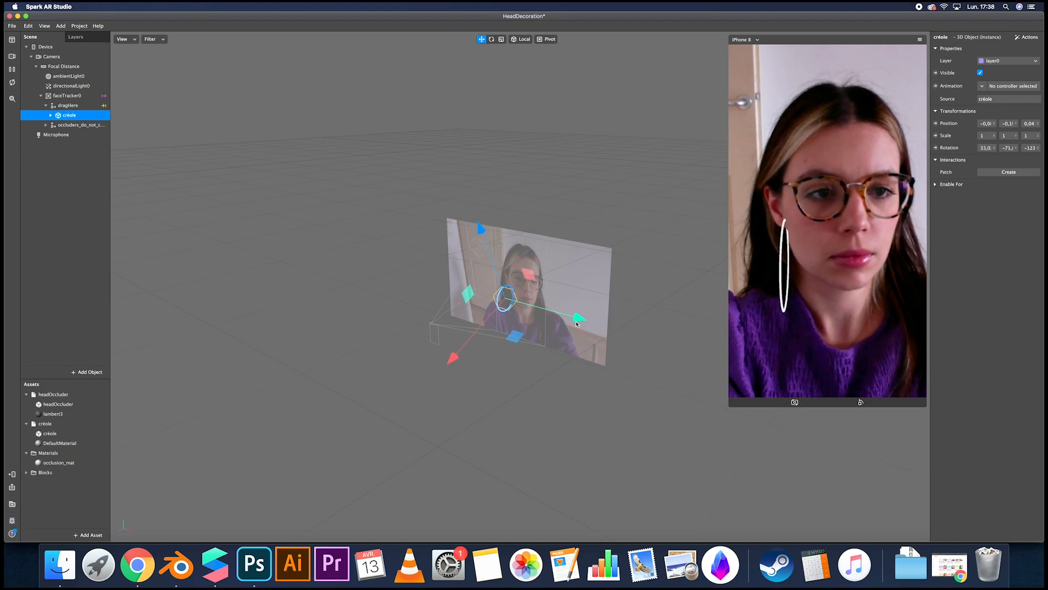
left_click_drag(449, 356, 452, 352)
left_click_drag(483, 221, 485, 225)
left_click_drag(451, 354, 469, 345)
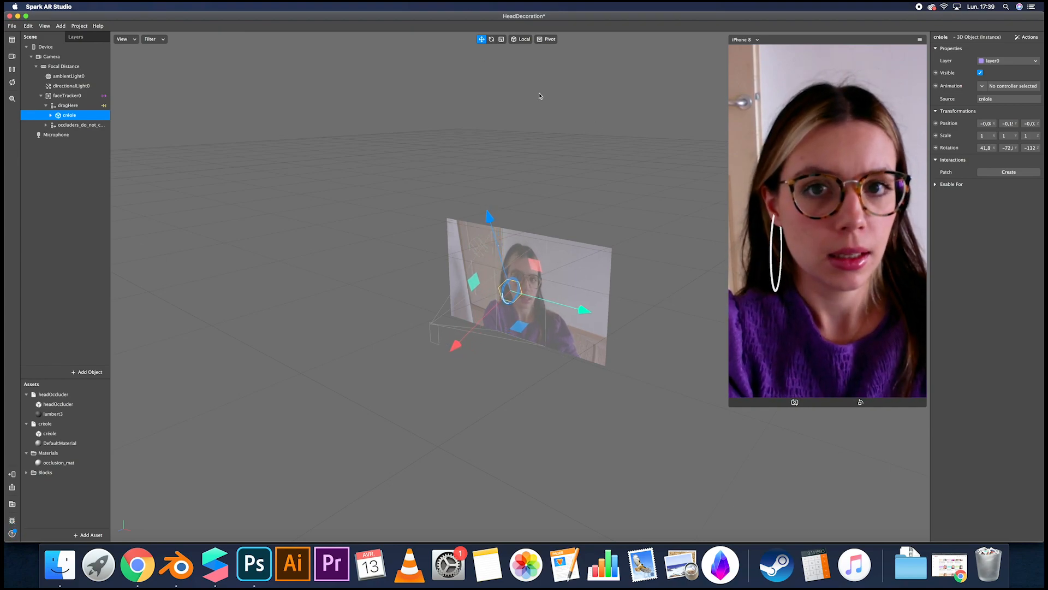
- Fine-tune the rotation of the créole hoop so it hangs naturally beside the face
left_click(493, 40)
left_click_drag(503, 331, 507, 334)
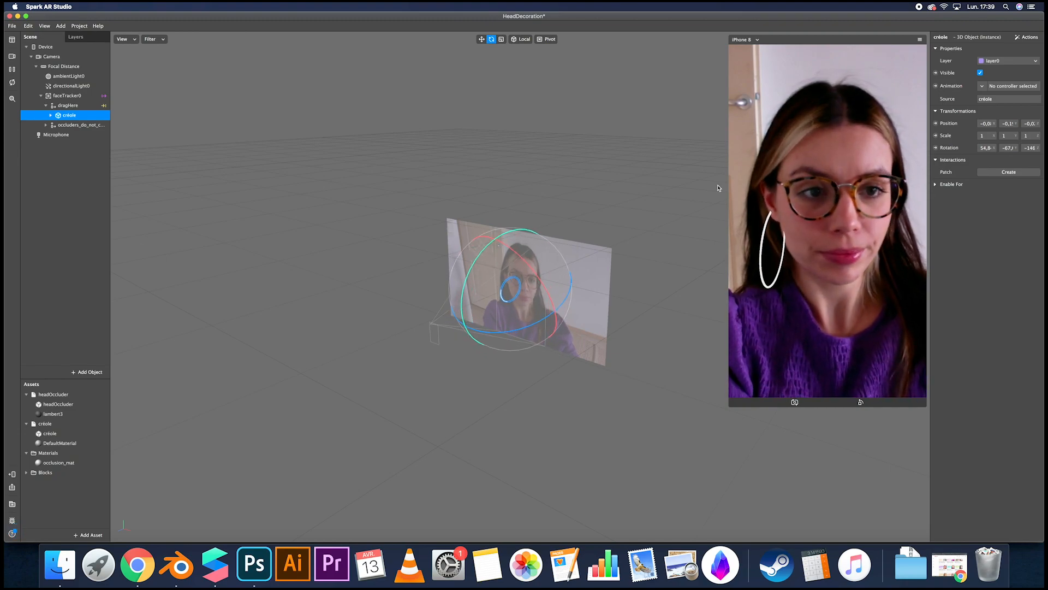
left_click_drag(526, 330, 534, 328)
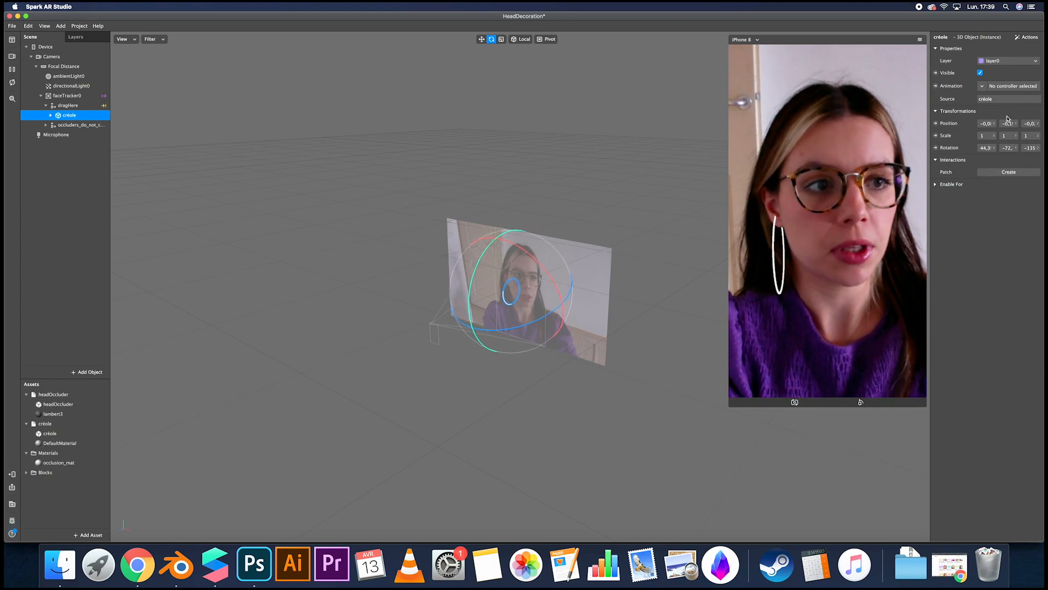
- Scale the créole hoop to 0,6 on all three axes and return to the move tool
left_click(986, 135)
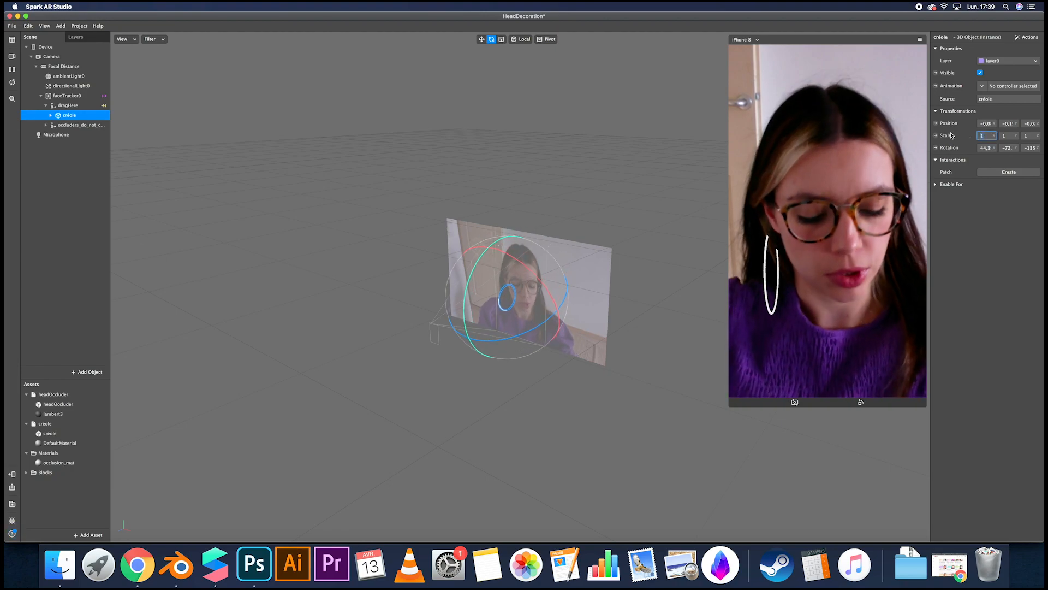
type("0,")
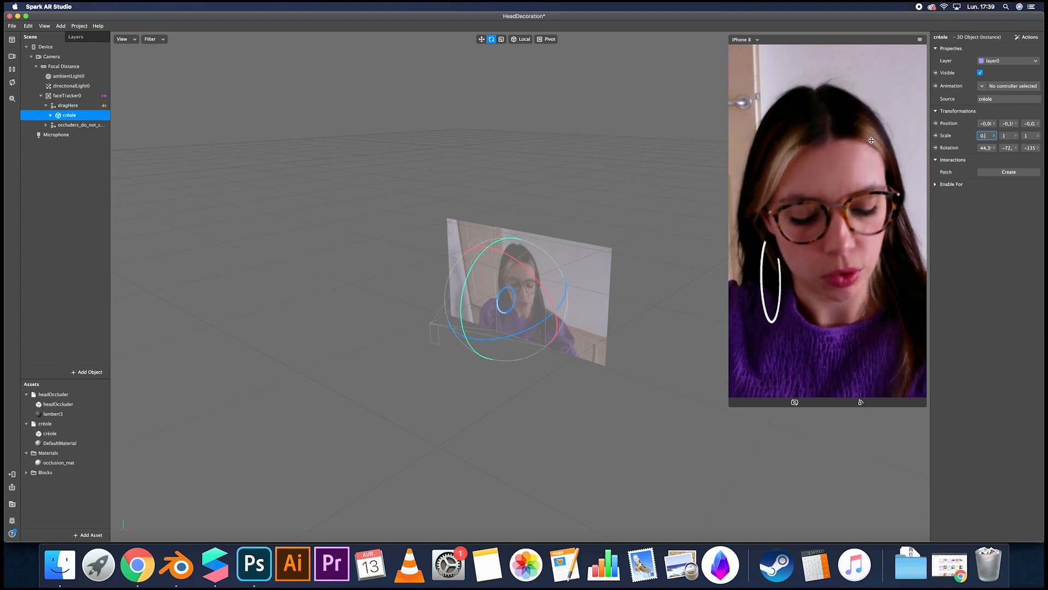
type("6")
left_click(1017, 138)
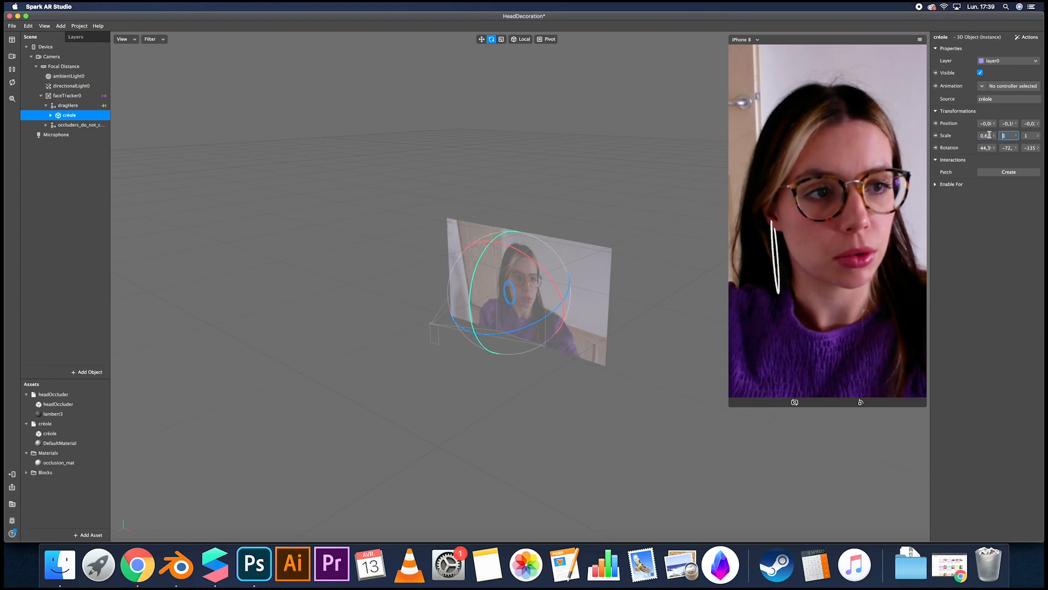
type("0,6")
key("Tab")
type(".6")
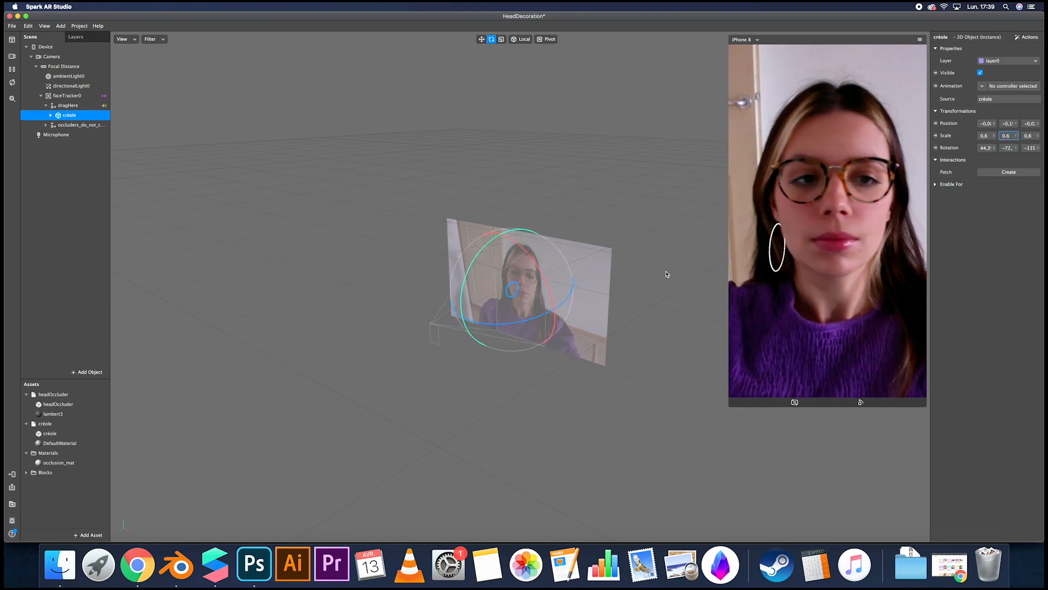
left_click(481, 40)
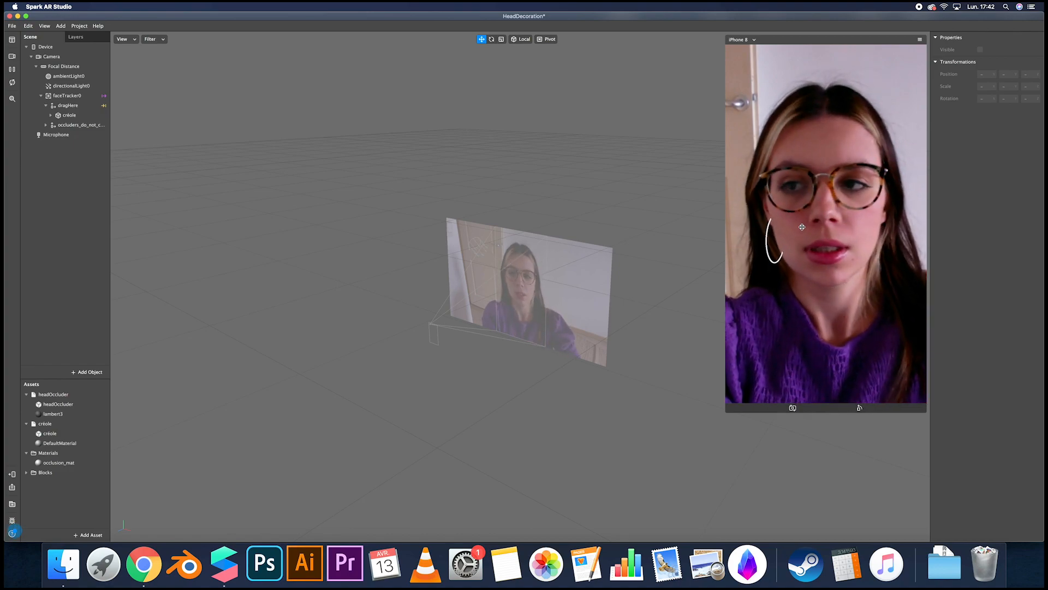
- Reveal the head occluder by setting the occlusion_mat material's opacity to 100
left_click(62, 462)
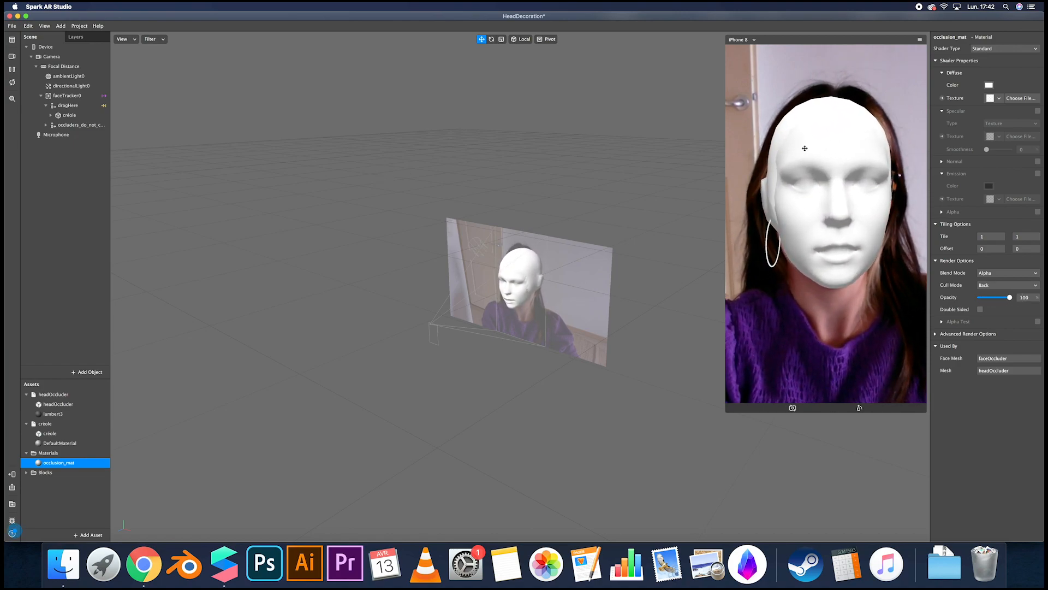
- Try an X scale of 0,9 on the occluders_do_not_change group, then restore it to 1
left_click(79, 124)
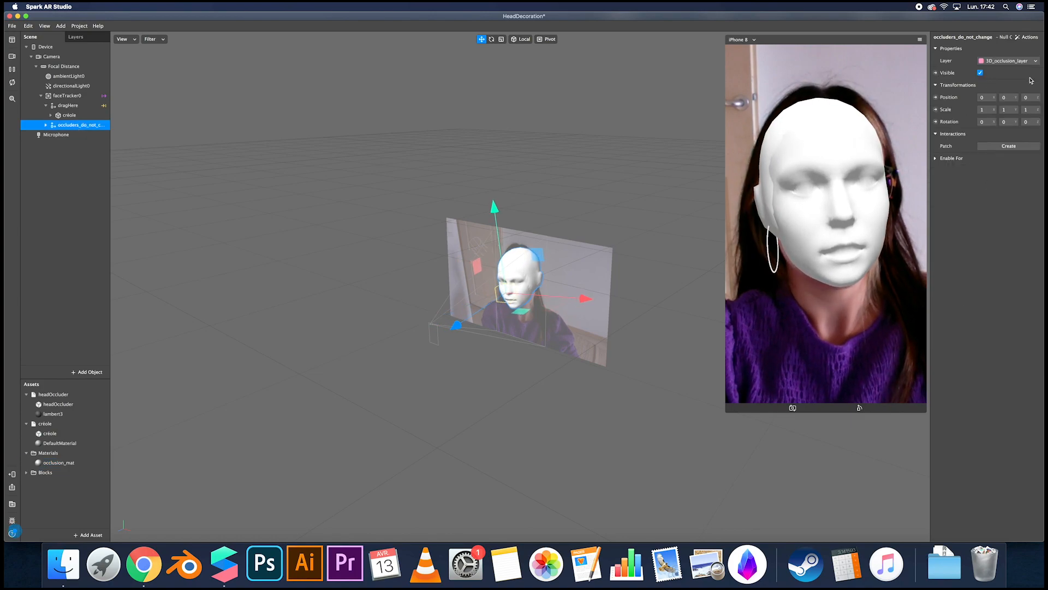
left_click(984, 110)
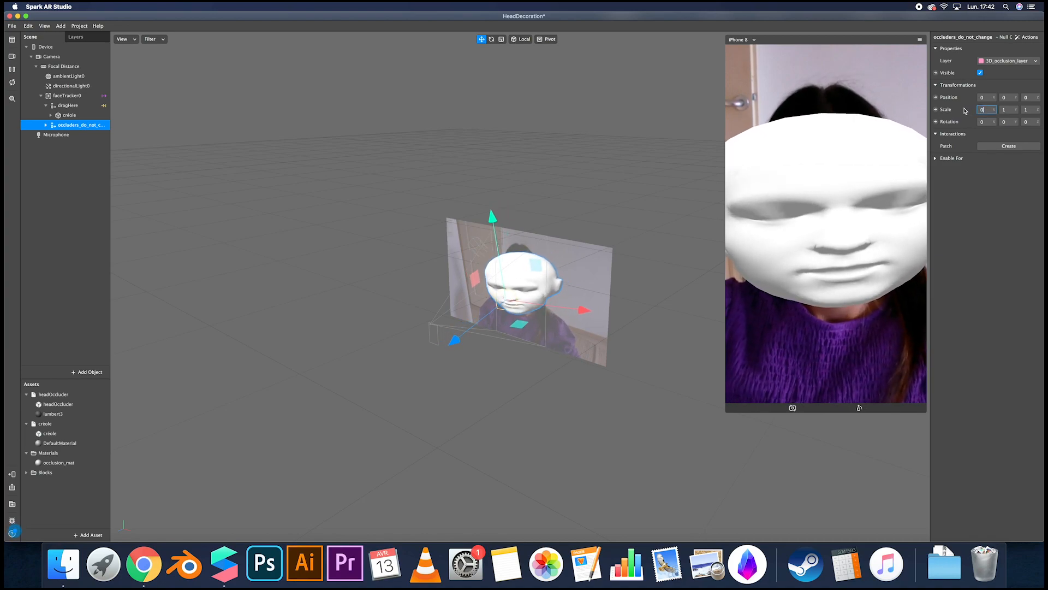
type("0,9")
key("Return")
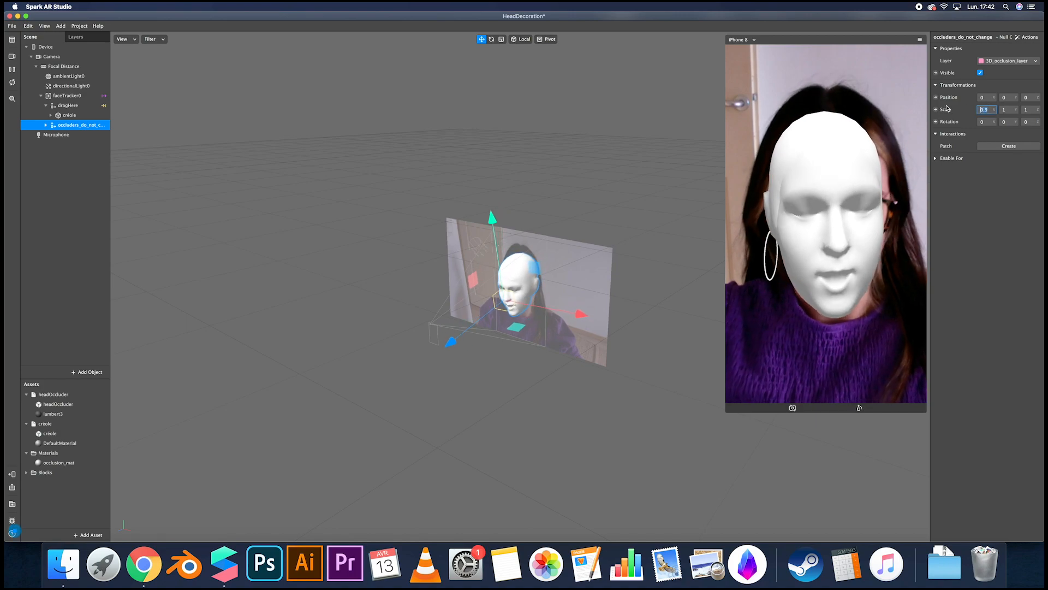
left_click(1008, 110)
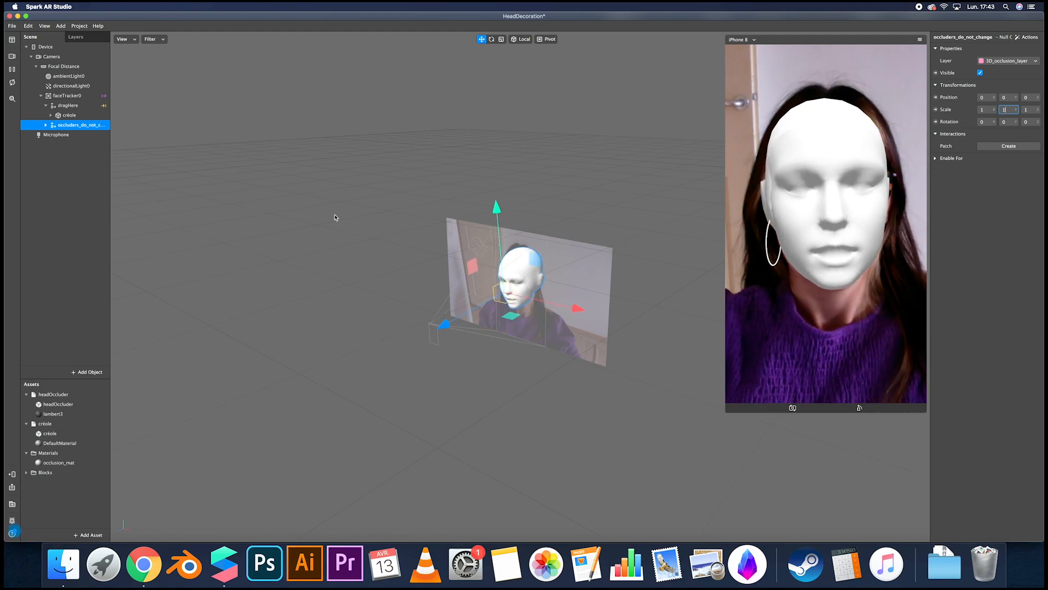
- Hide the head occluder again by setting the occlusion_mat material's opacity to 0
left_click(58, 462)
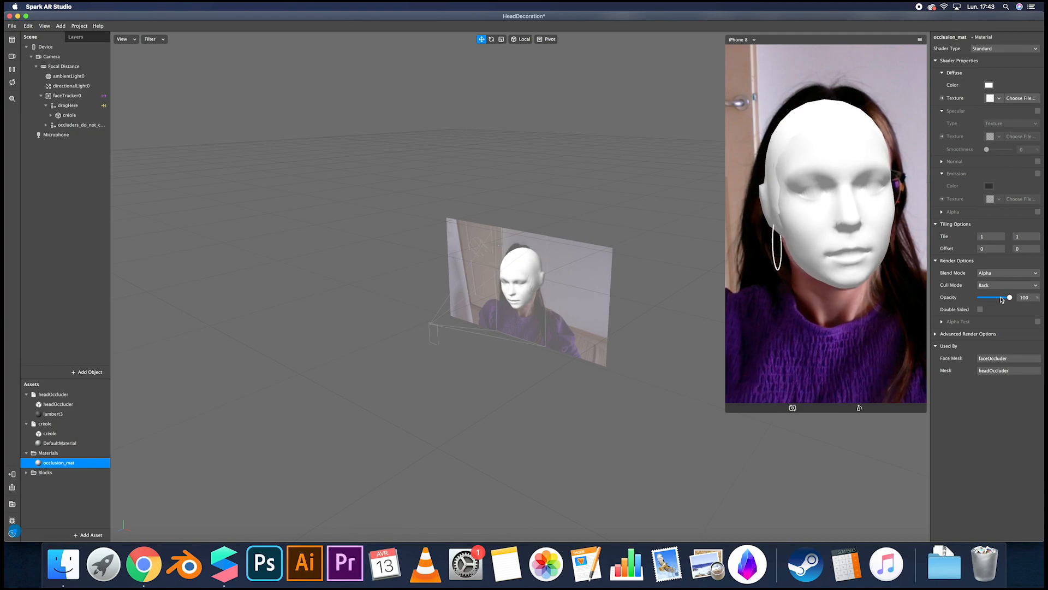
left_click_drag(1002, 299, 976, 300)
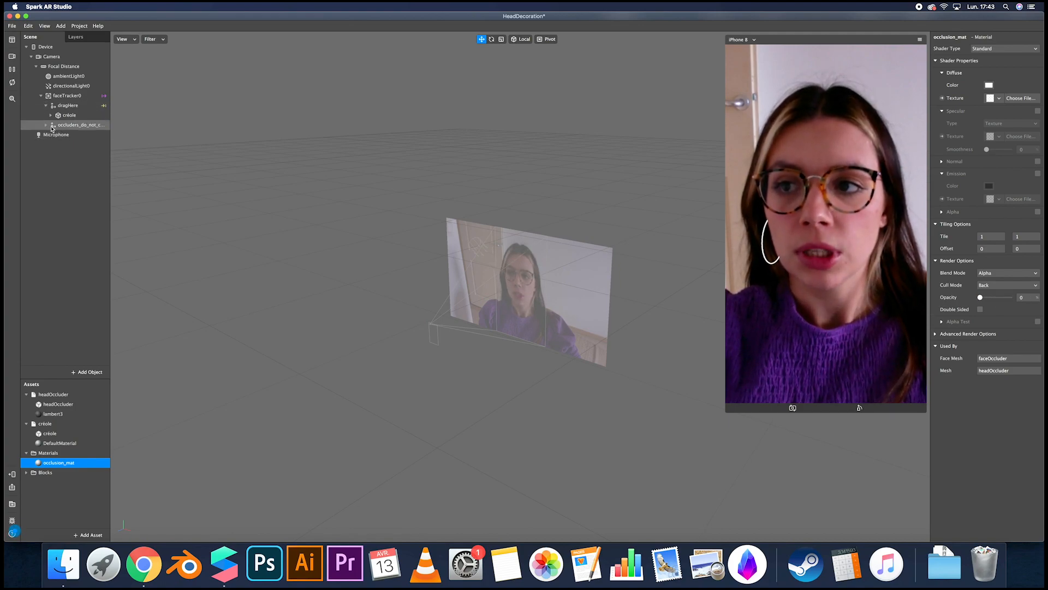
- Preview the earring on several real-time simulation faces, then switch back to the built-in FaceTime HD camera
left_click(13, 57)
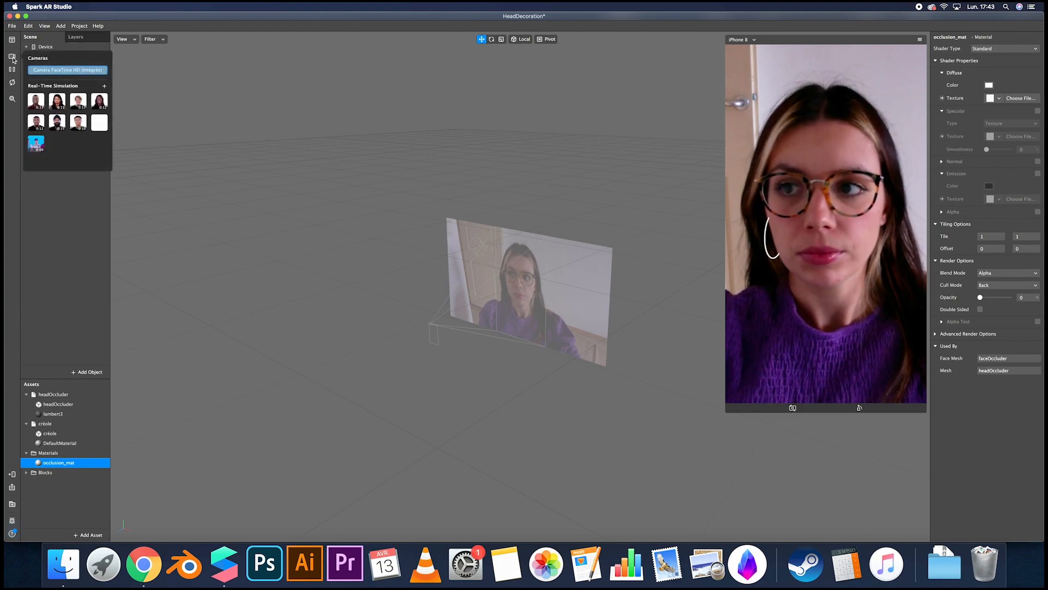
left_click(58, 102)
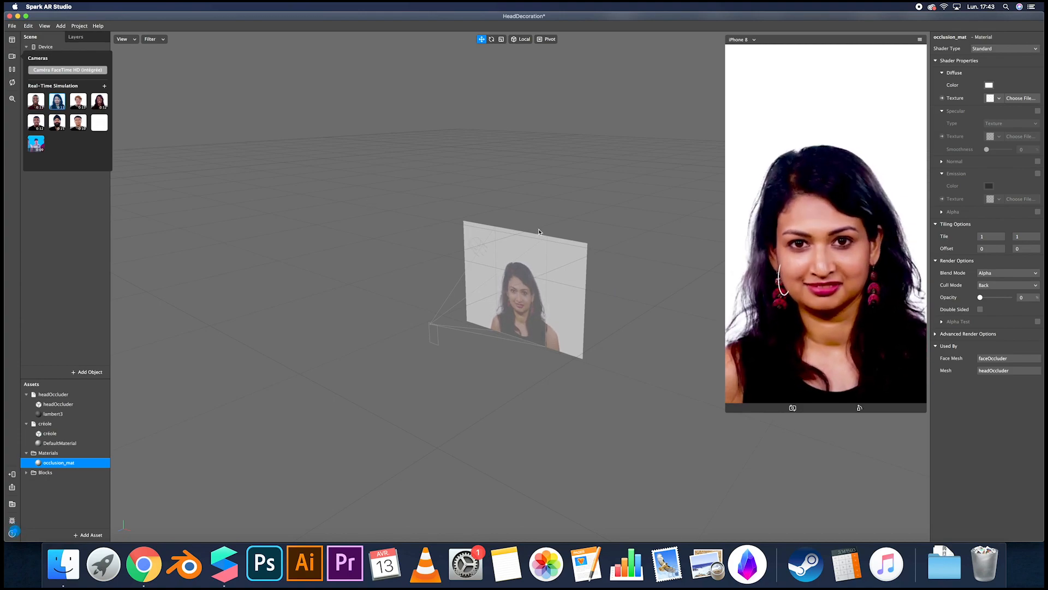
left_click(79, 102)
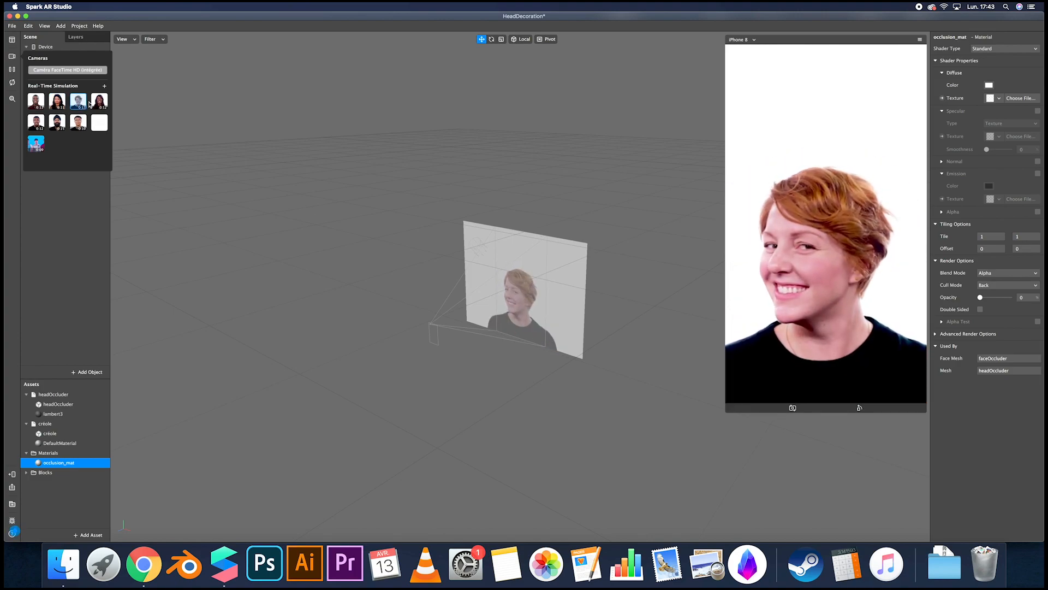
left_click(100, 102)
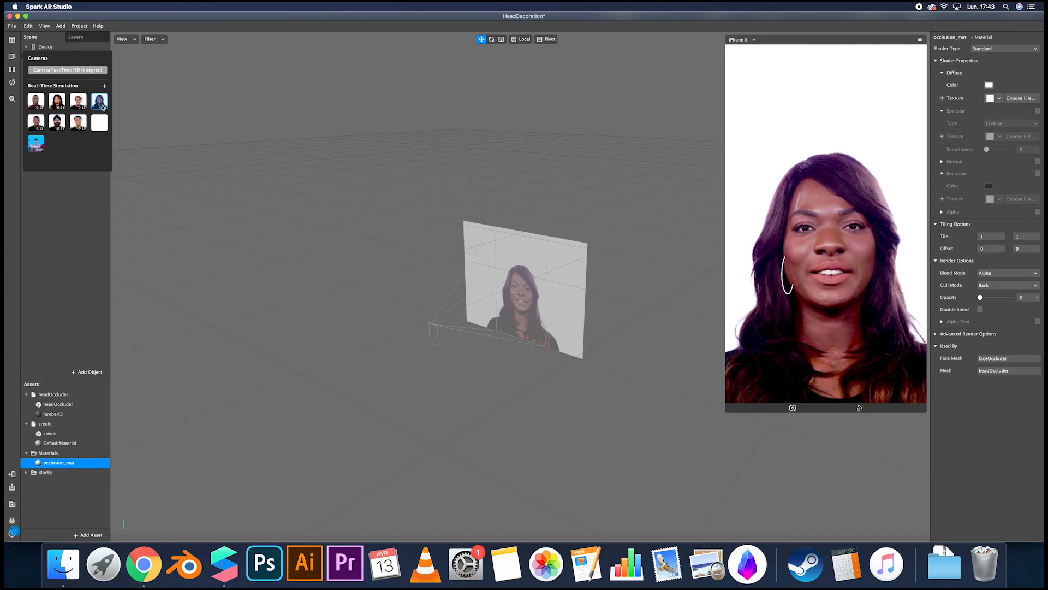
left_click(35, 124)
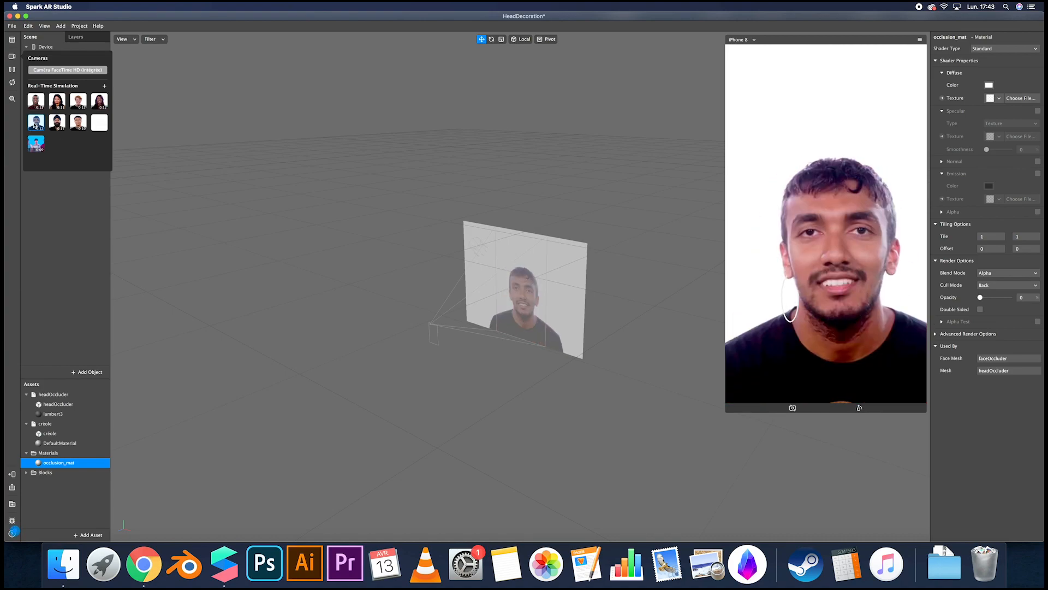
left_click(57, 122)
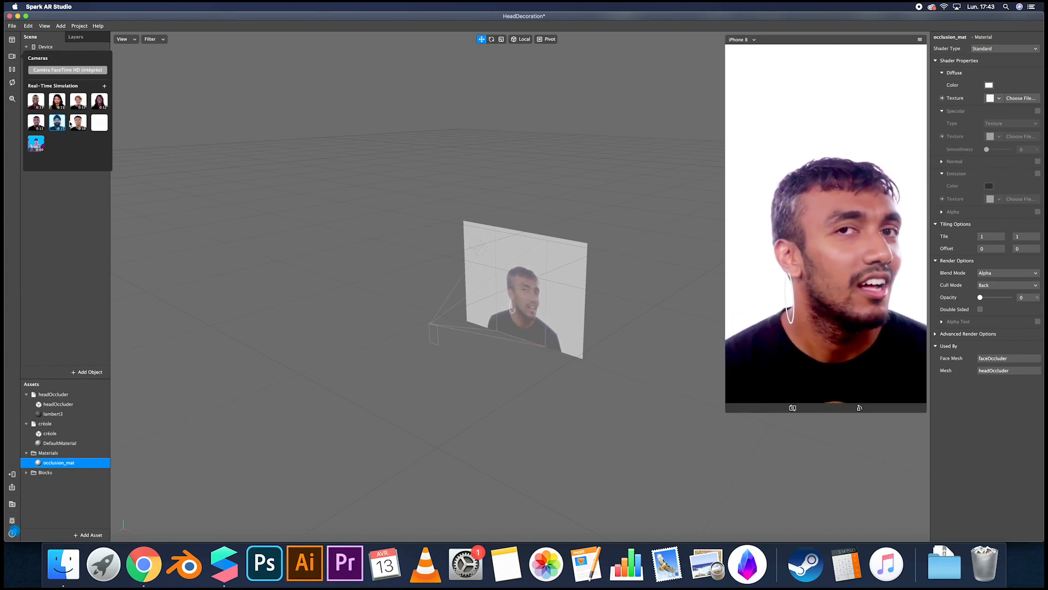
left_click(77, 122)
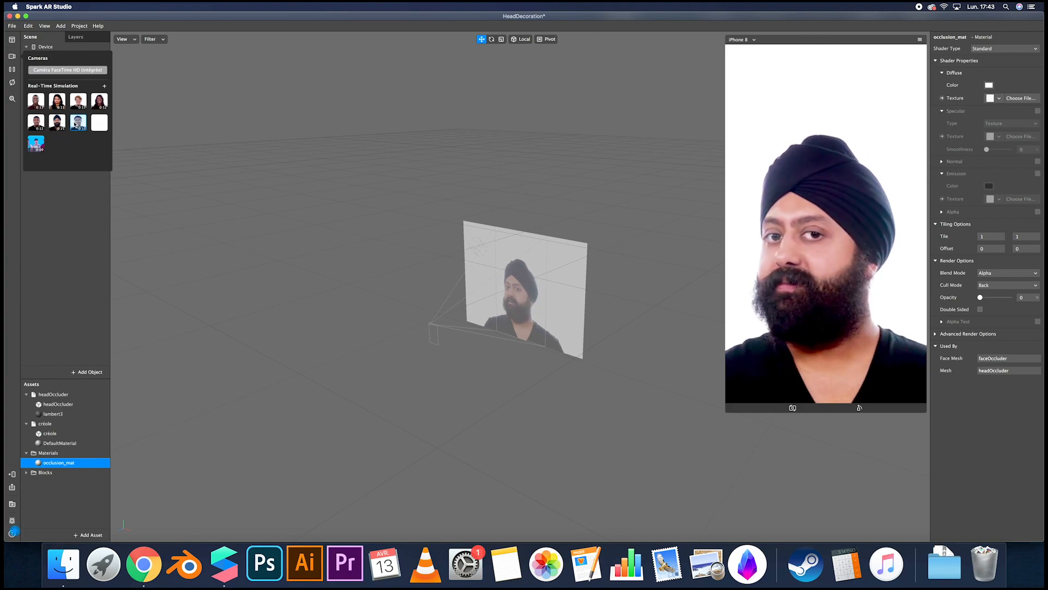
left_click(85, 307)
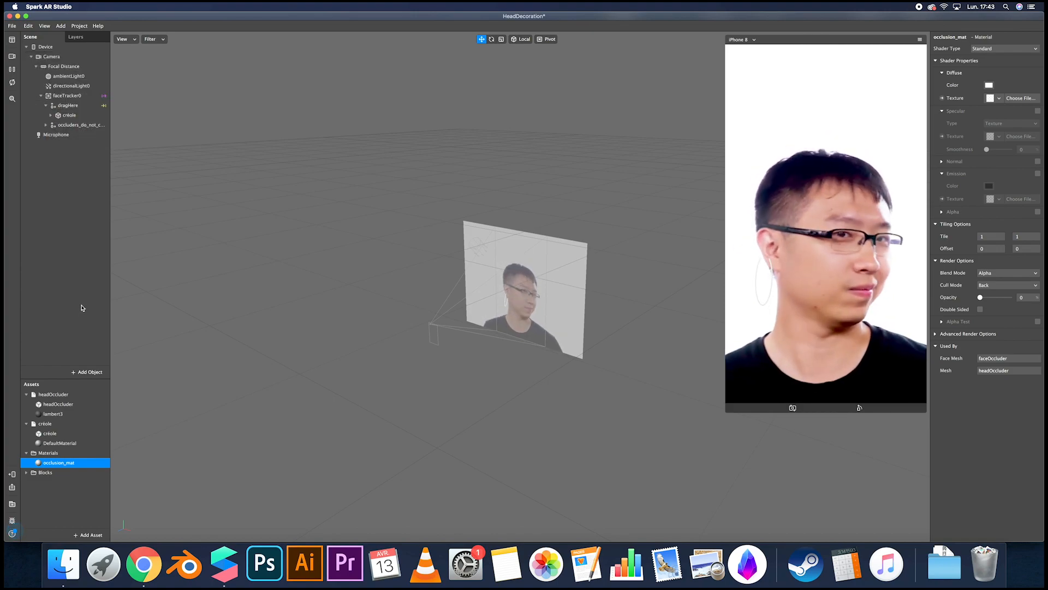
left_click(7, 57)
left_click(55, 71)
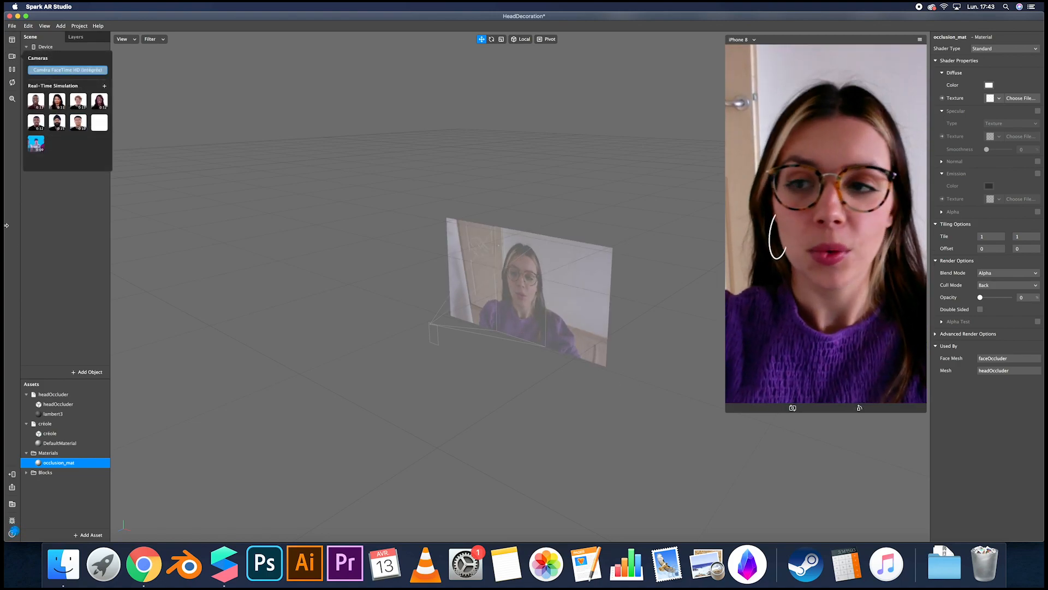
left_click(68, 262)
- Duplicate the créole hoop, then move and rotate the copy so it hangs from the opposite ear
left_click(80, 115)
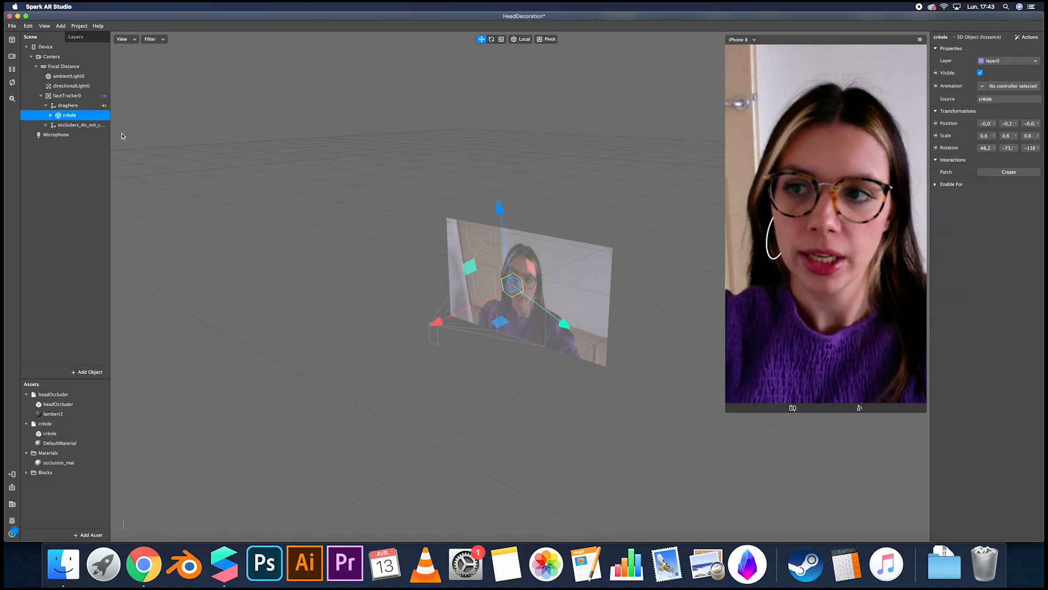
key("super+d")
left_click(65, 125)
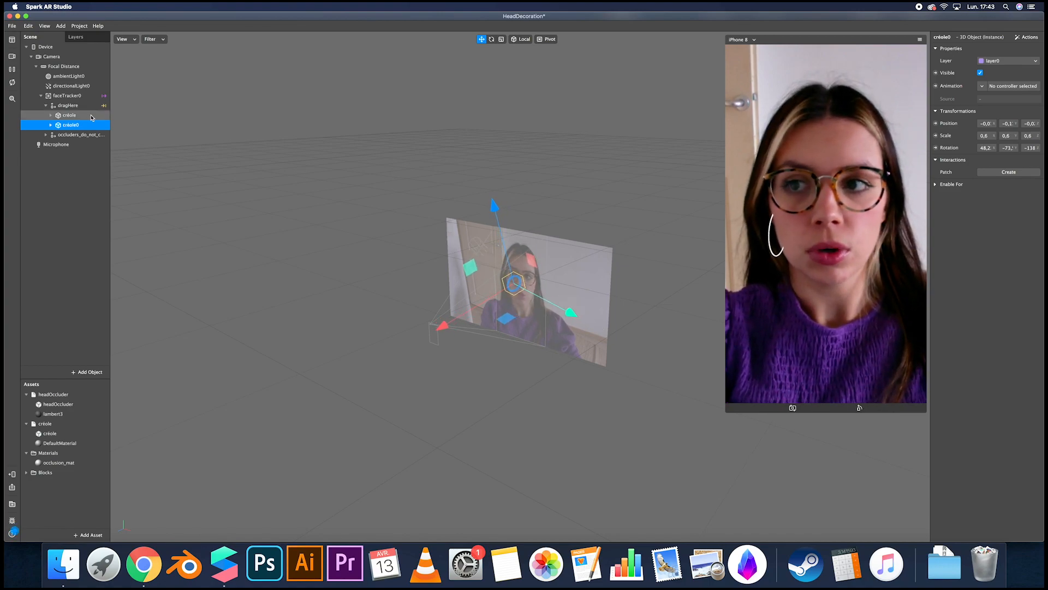
left_click_drag(579, 306, 609, 311)
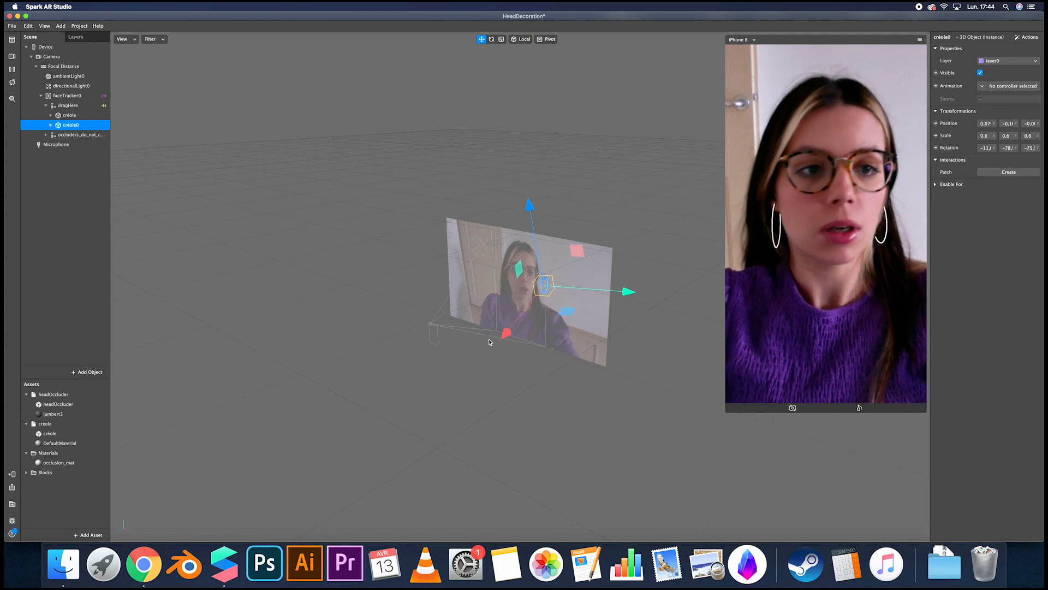
left_click(491, 39)
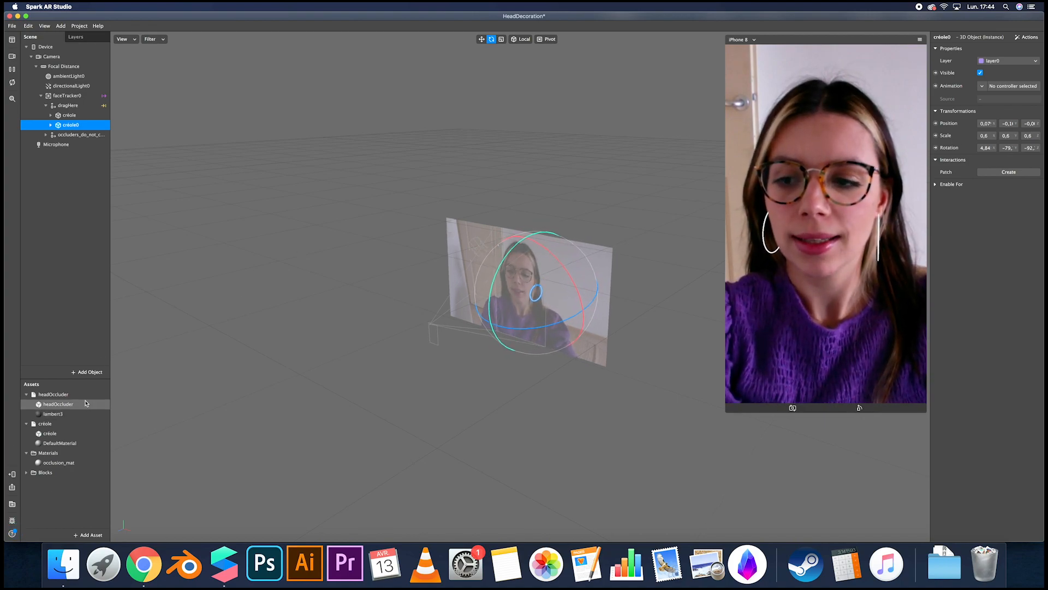
- Set the diffuse color of the earrings' DefaultMaterial to a golden orange
left_click(59, 444)
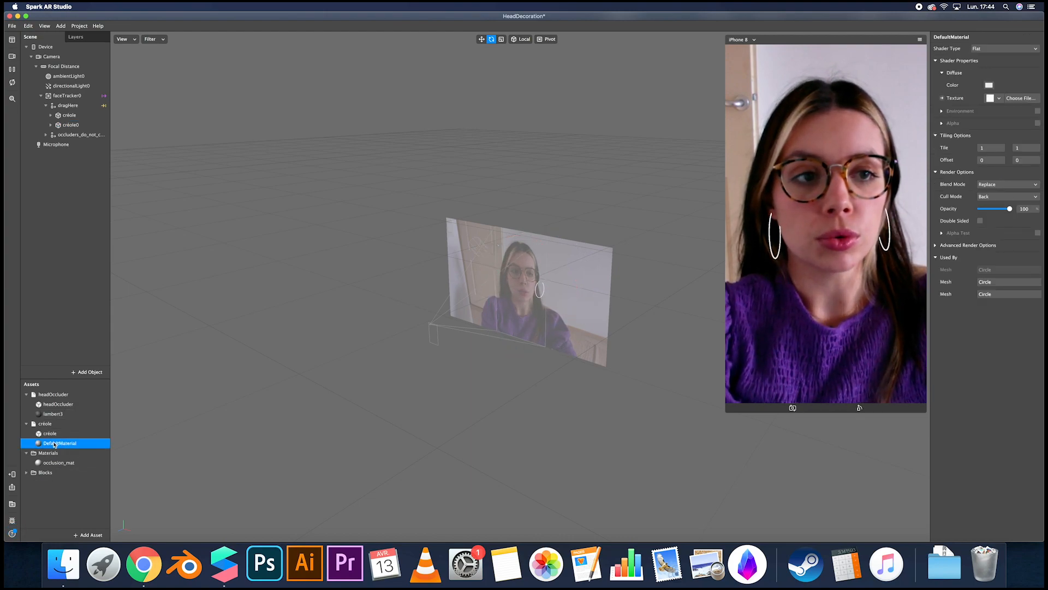
left_click(988, 86)
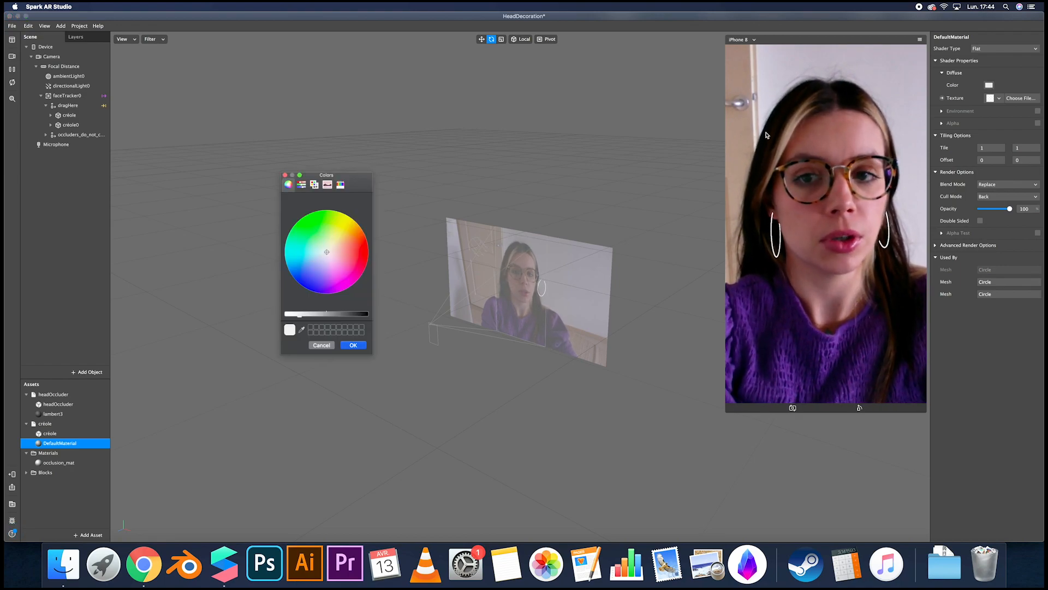
left_click(345, 242)
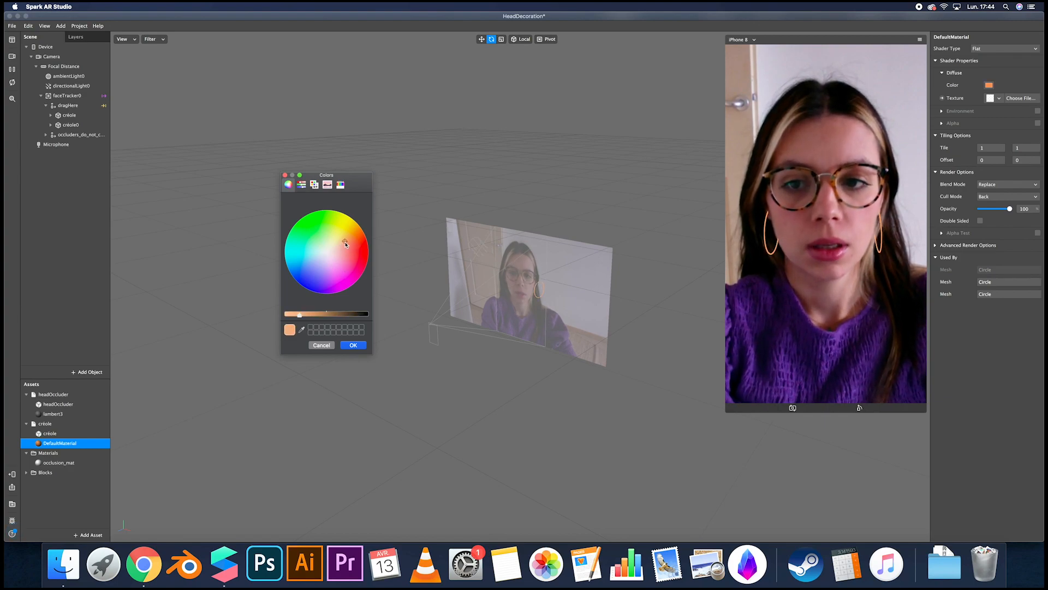
left_click(354, 346)
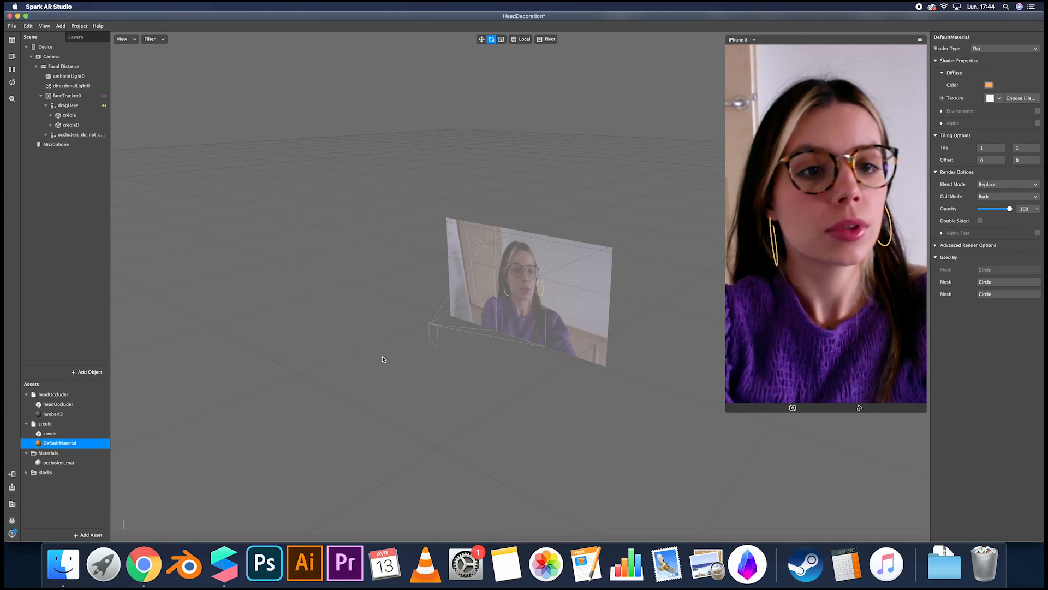
- Change the DefaultMaterial's shader type to Physically-Based and enable its Environment property
left_click(1004, 49)
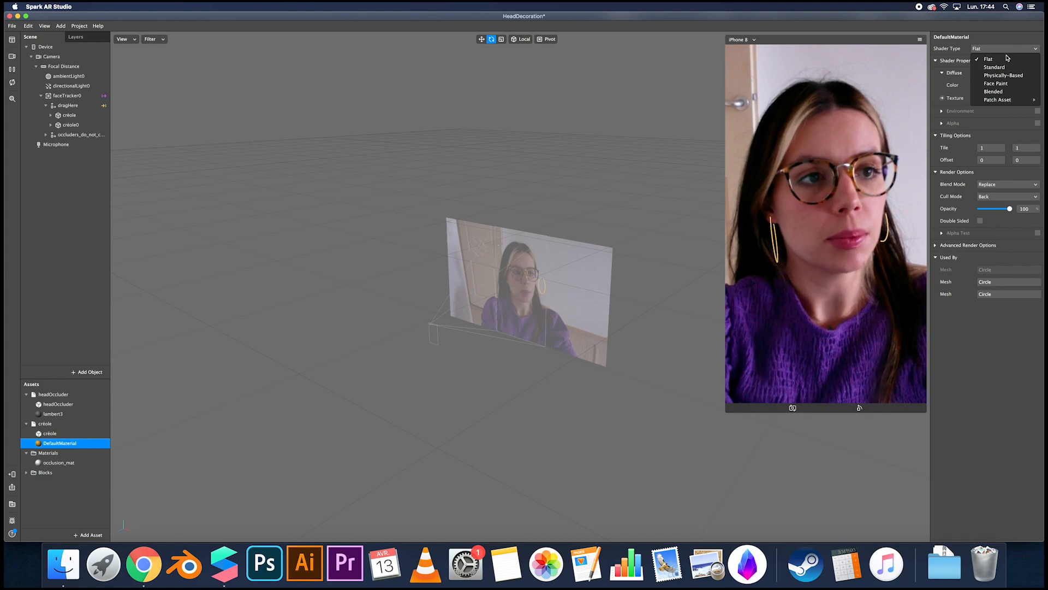
left_click(1015, 76)
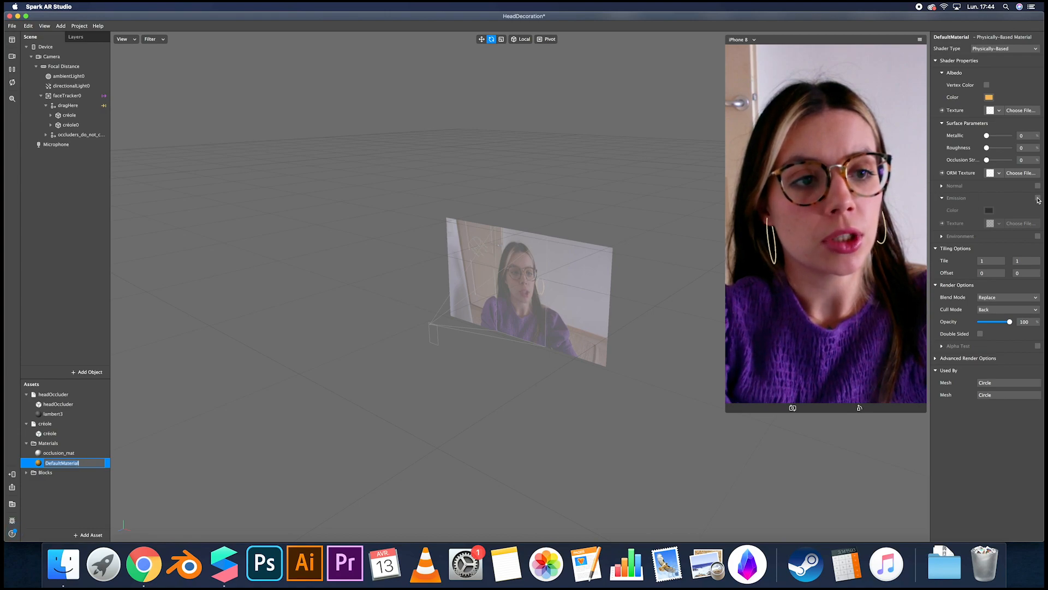
left_click(1038, 237)
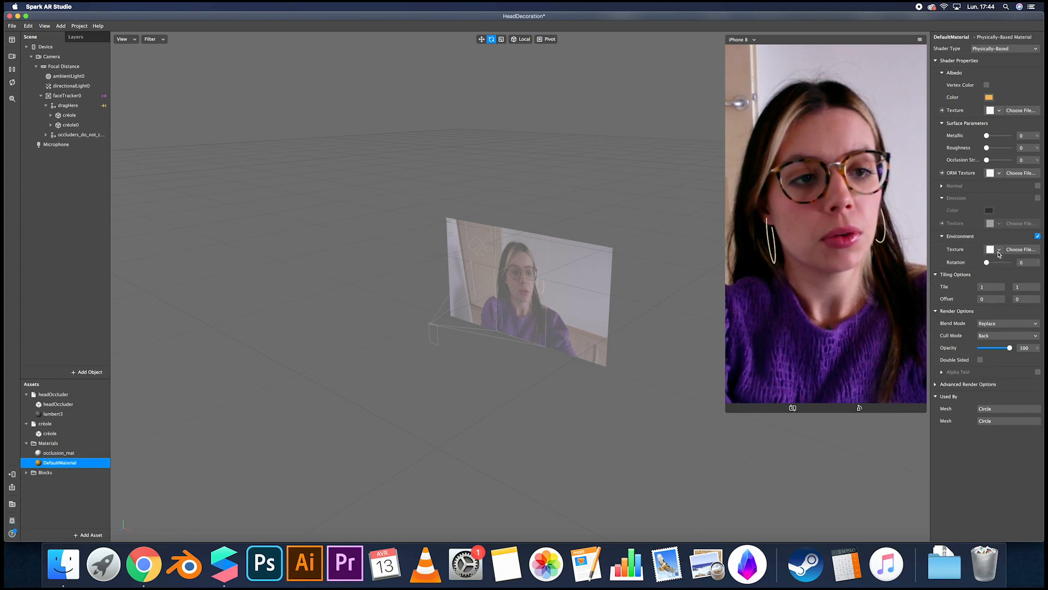
- Import the Machine Shop environment texture from the AR Library and assign it as the DefaultMaterial's environment texture
left_click(89, 535)
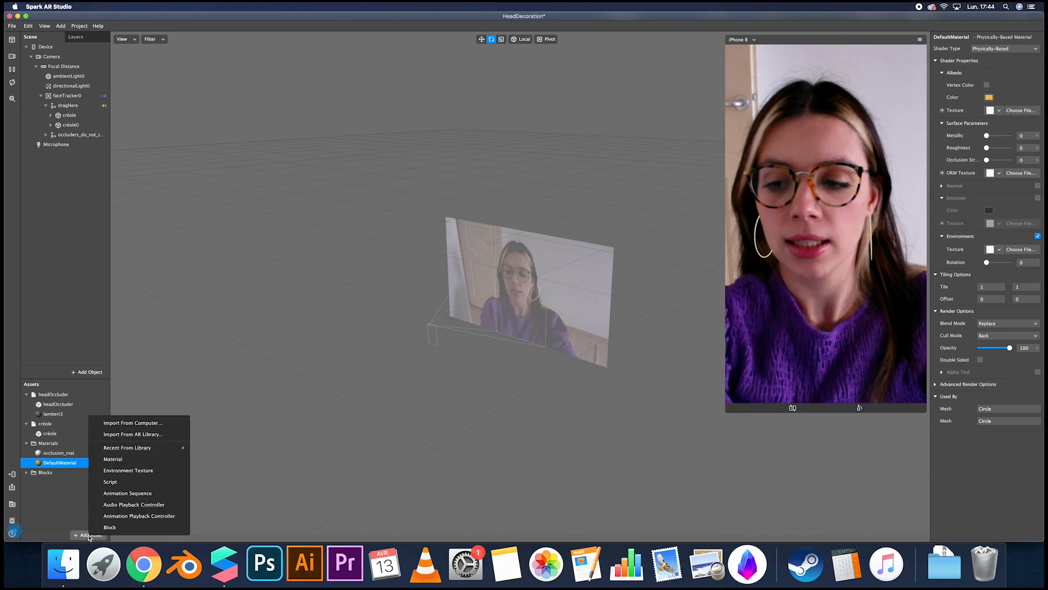
left_click(163, 436)
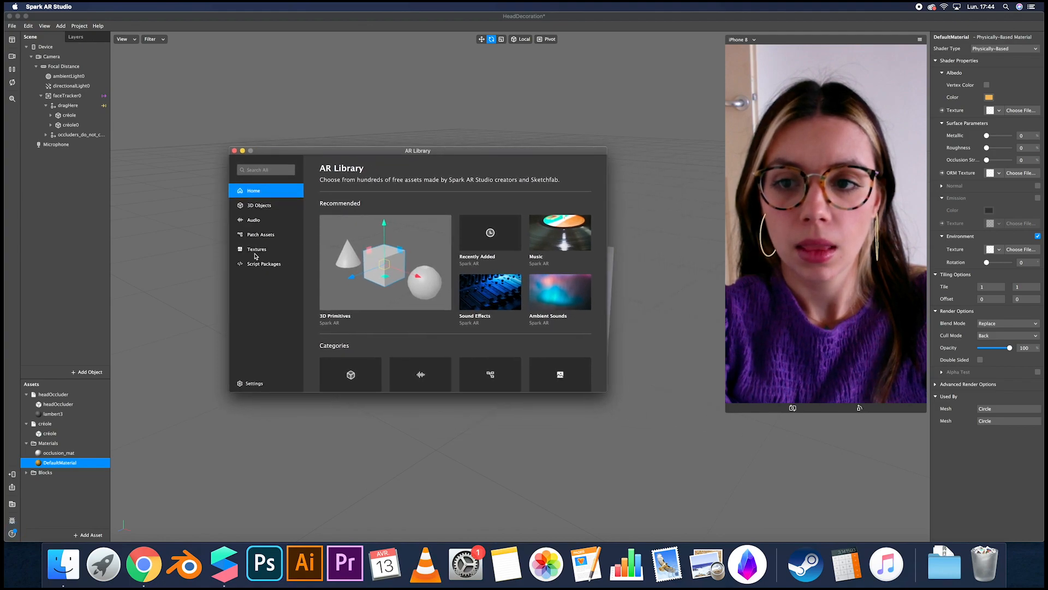
left_click(256, 250)
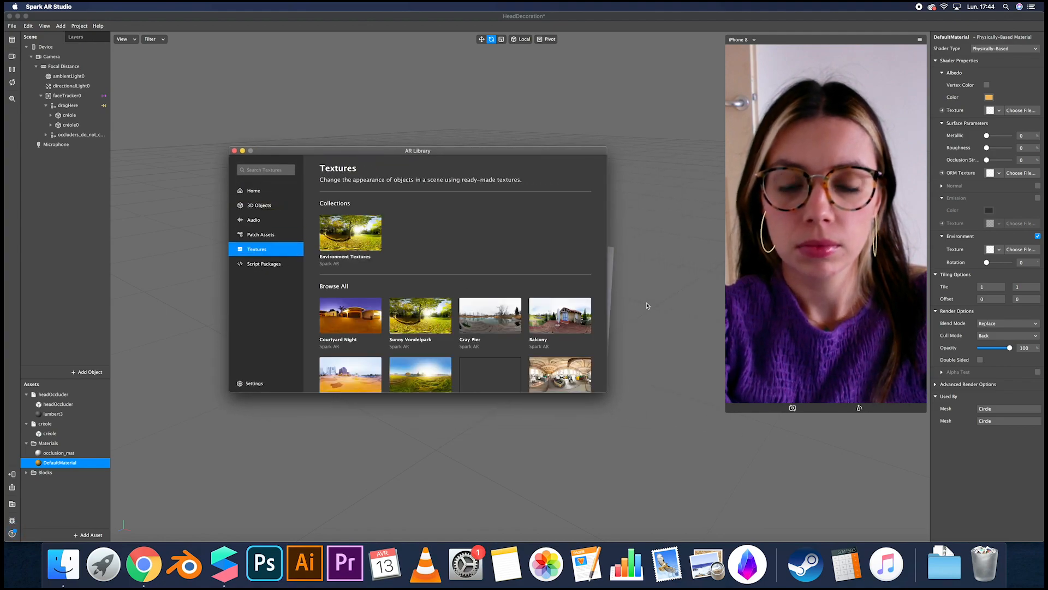
scroll(545, 307, "down", 3)
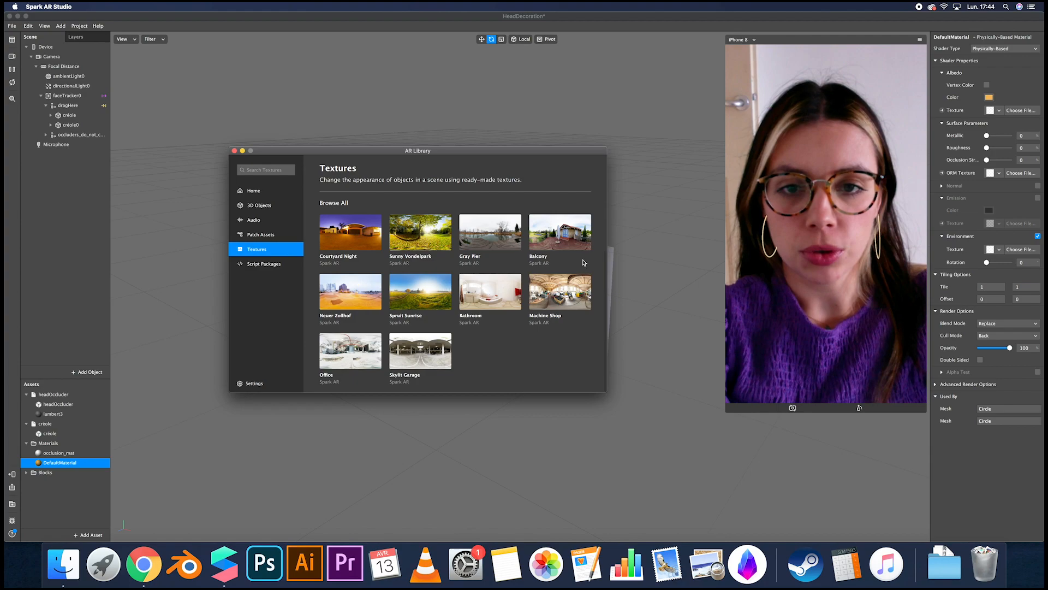
left_click(571, 295)
left_click(578, 186)
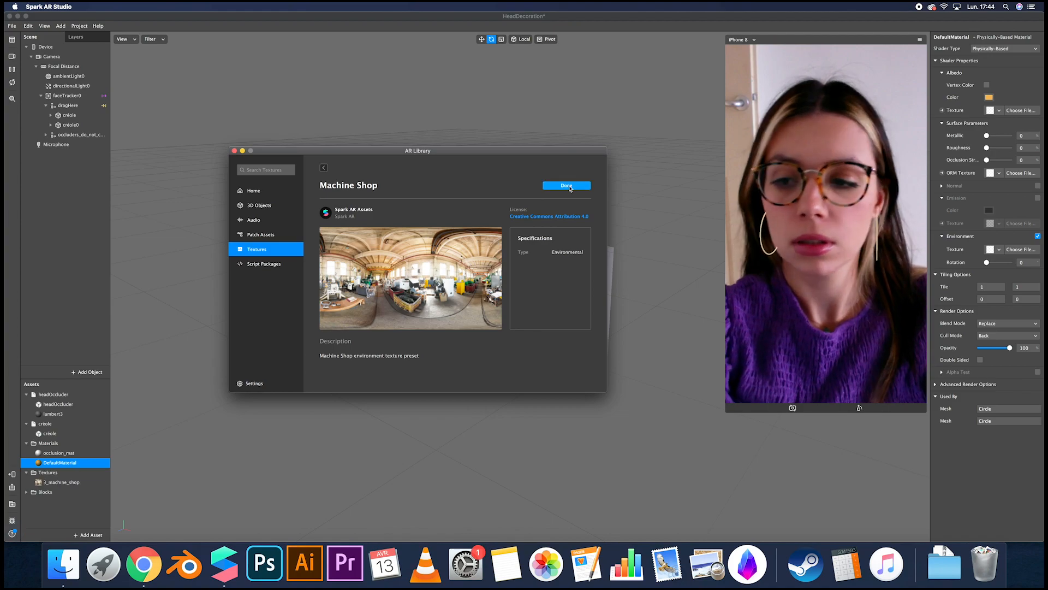
left_click(234, 152)
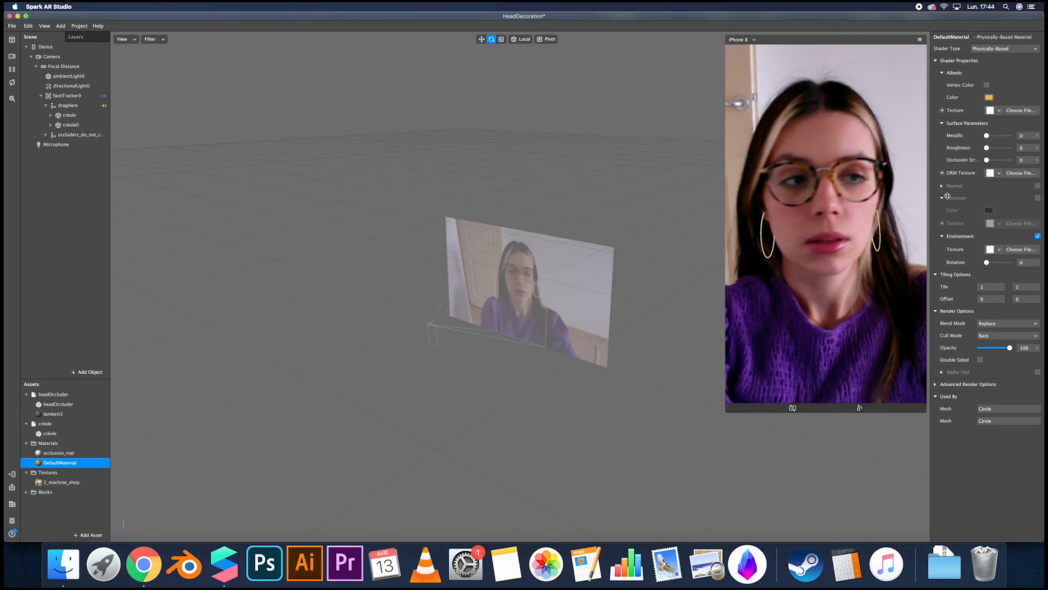
left_click(999, 251)
left_click(998, 266)
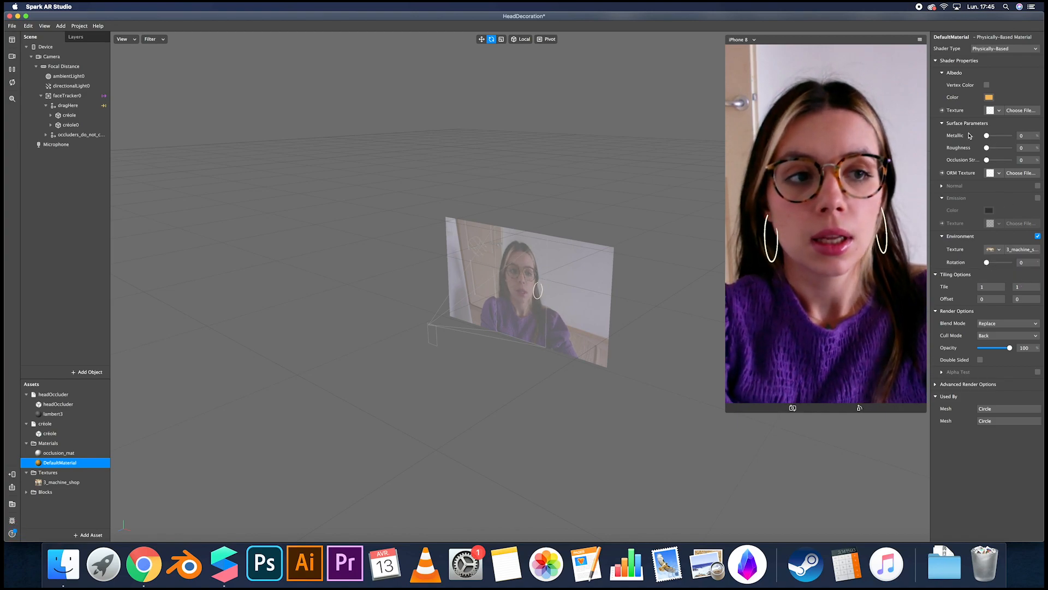
- Set the DefaultMaterial's Metallic to 79 and Roughness to 20
mouse_move(1009, 135)
left_mouse_down()
mouse_move(981, 138)
mouse_move(1000, 136)
left_mouse_up()
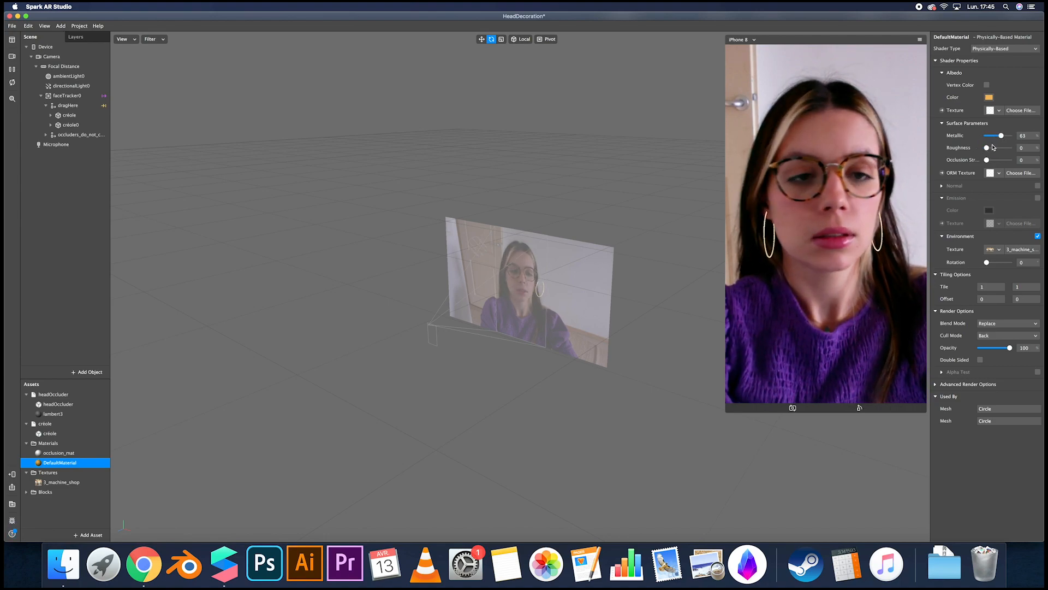
left_click_drag(1003, 138, 1009, 138)
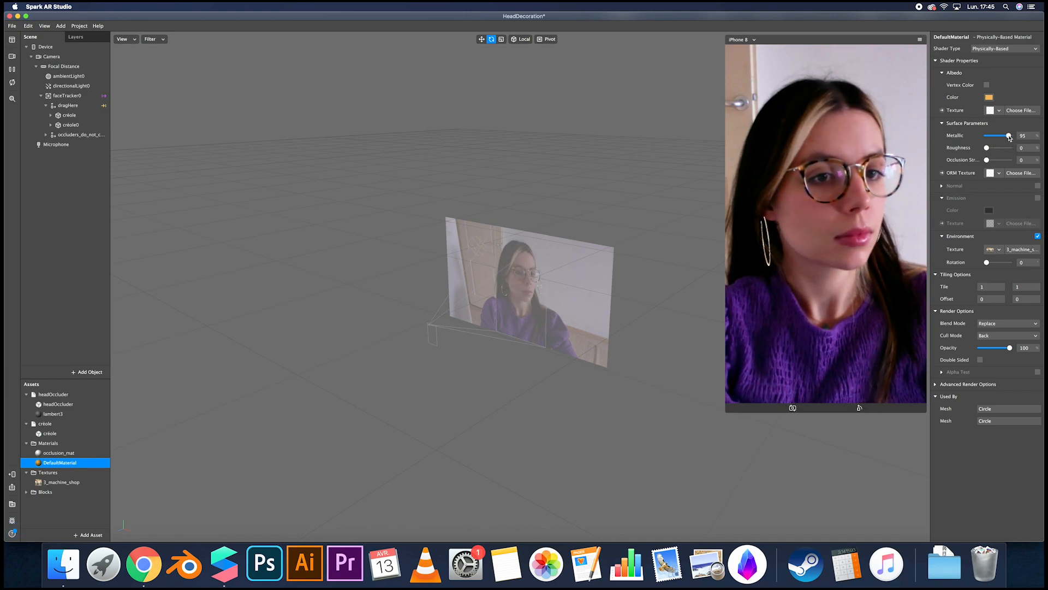
left_click_drag(1009, 138, 1006, 138)
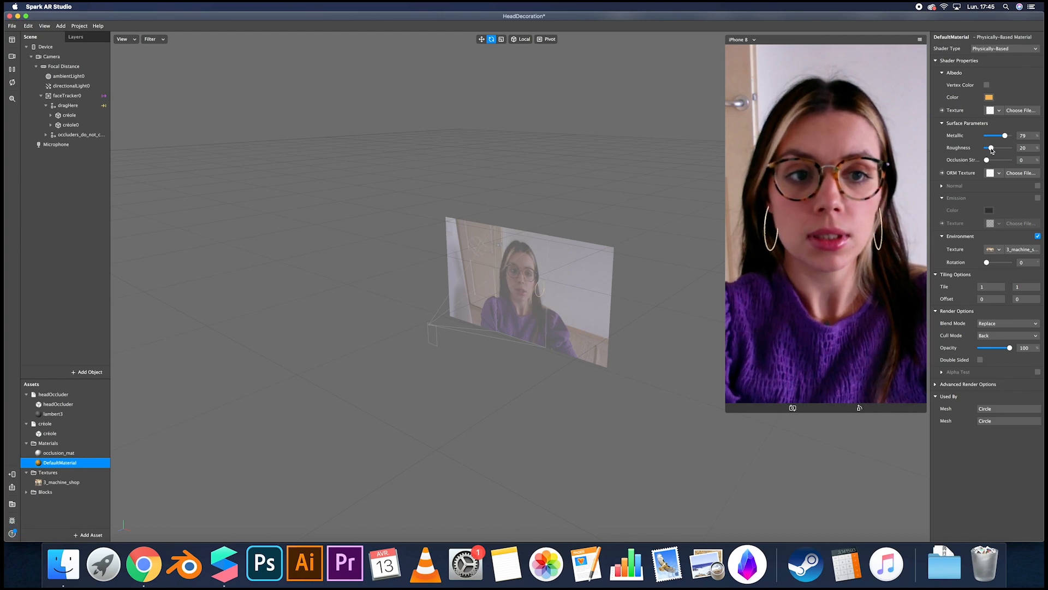
- Adjust the DefaultMaterial's albedo color to a more yellow gold
left_click(989, 97)
left_click(327, 252)
left_click_drag(315, 263, 339, 231)
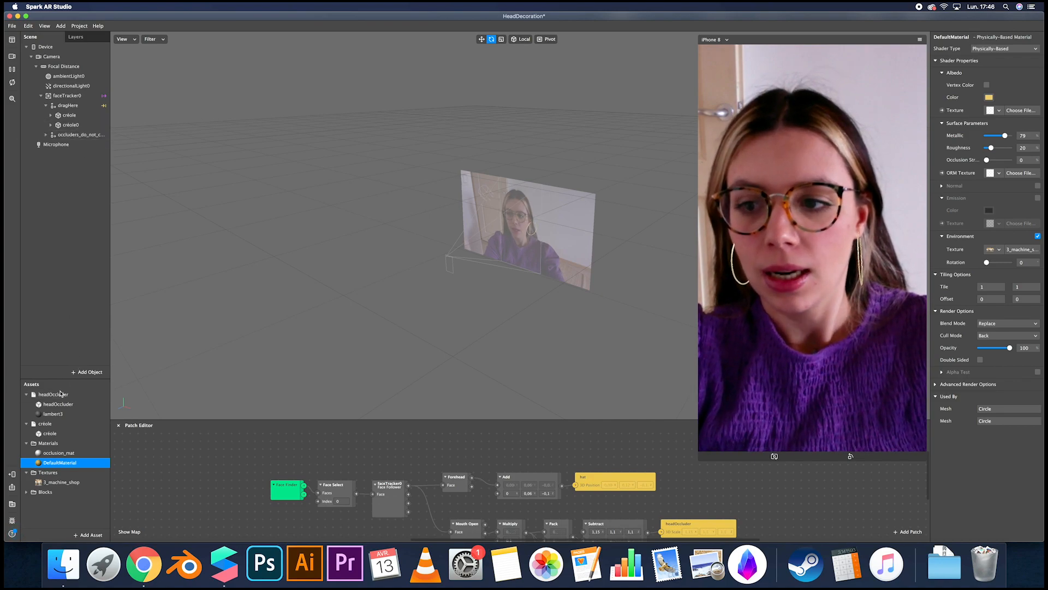
- Open the DefaultMaterial's name for editing in the assets
left_click(81, 134)
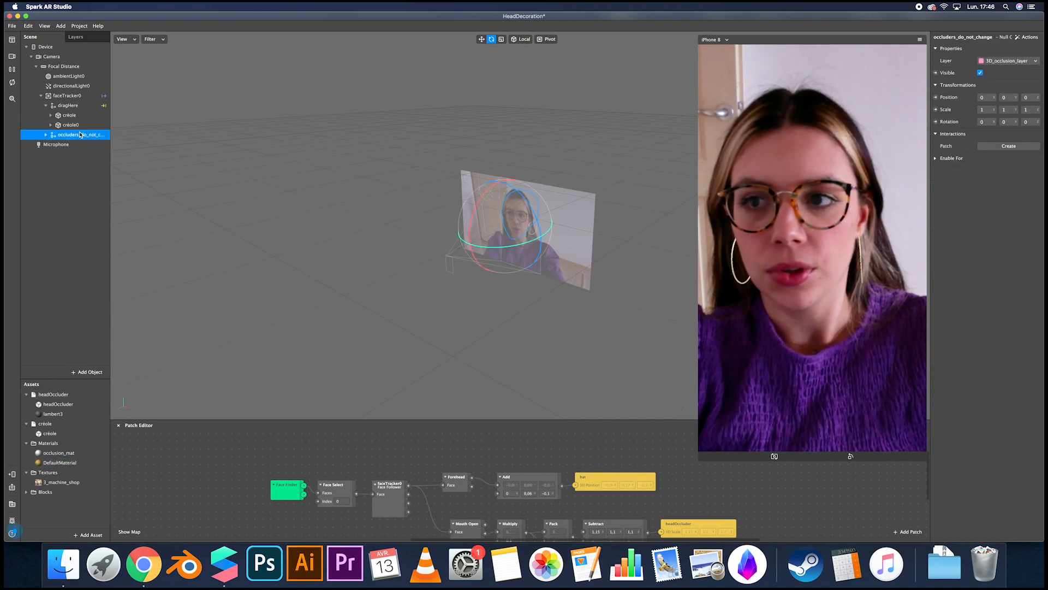
double_click(56, 463)
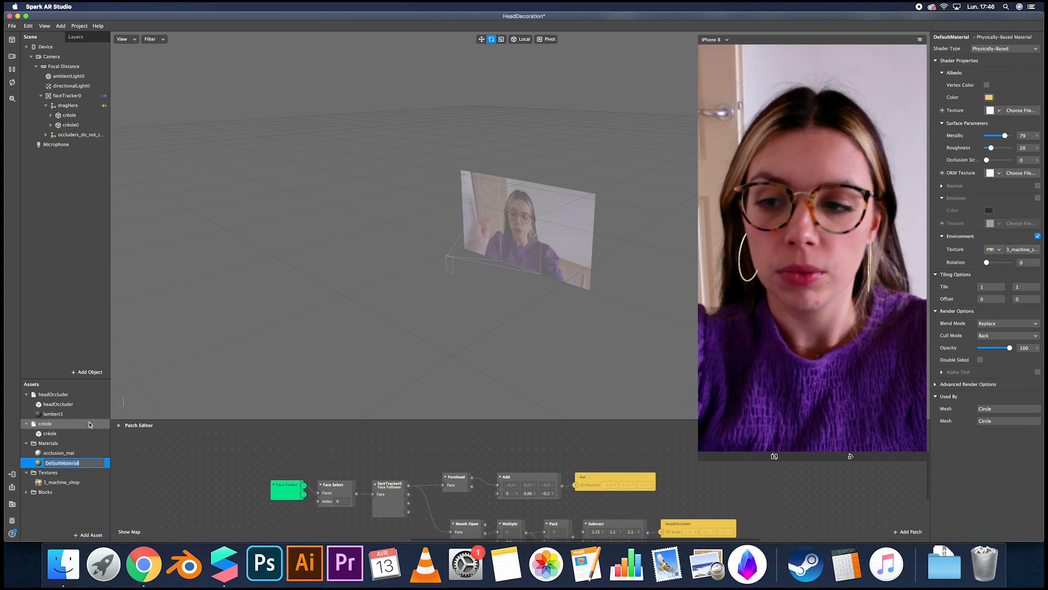